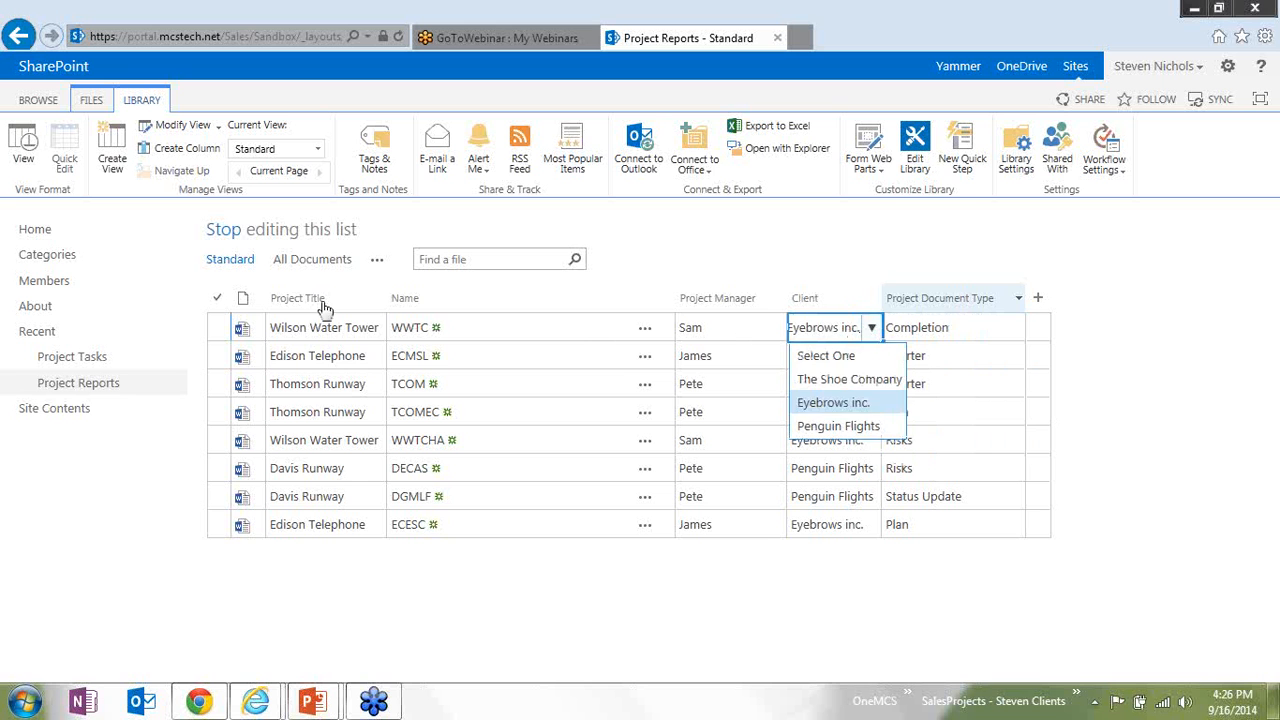
Step: Open the WWTC document's Project Title for inline editing, then stop editing the list
{"action": "left_click", "coordinate": [338, 328]}
{"action": "left_click", "coordinate": [383, 327]}
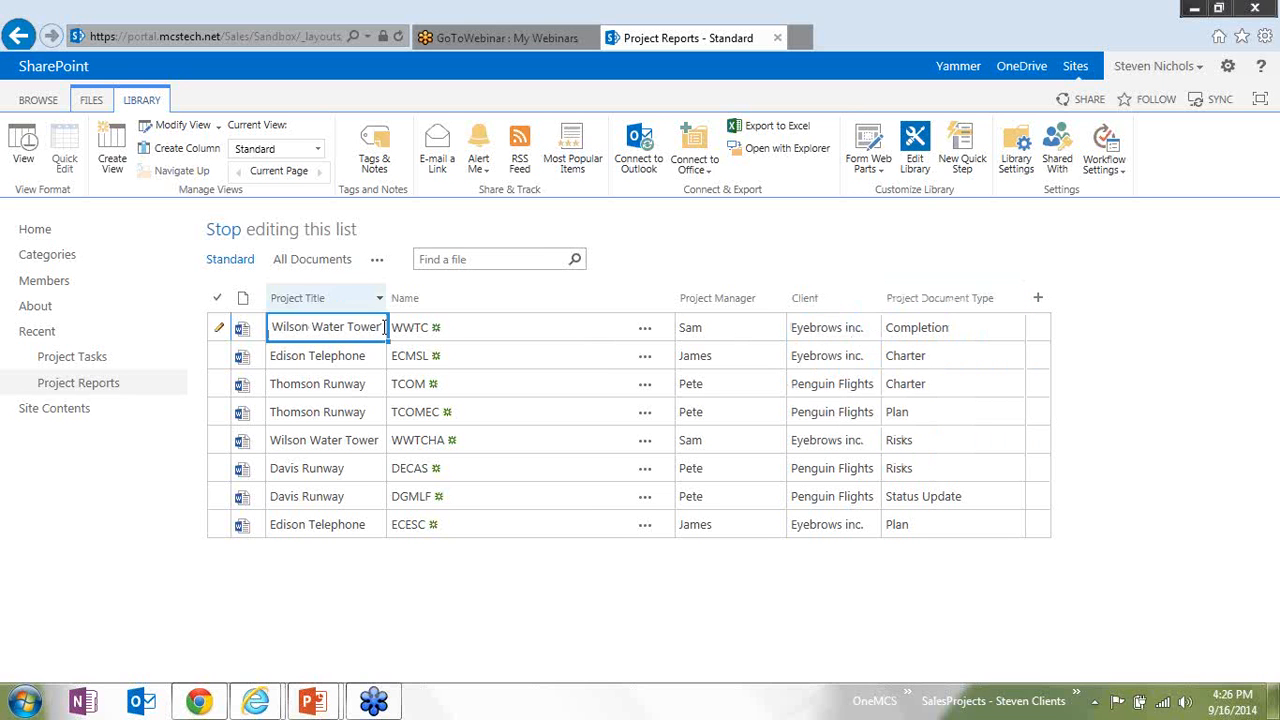
{"action": "type", "text": "s"}
{"action": "left_click", "coordinate": [791, 246]}
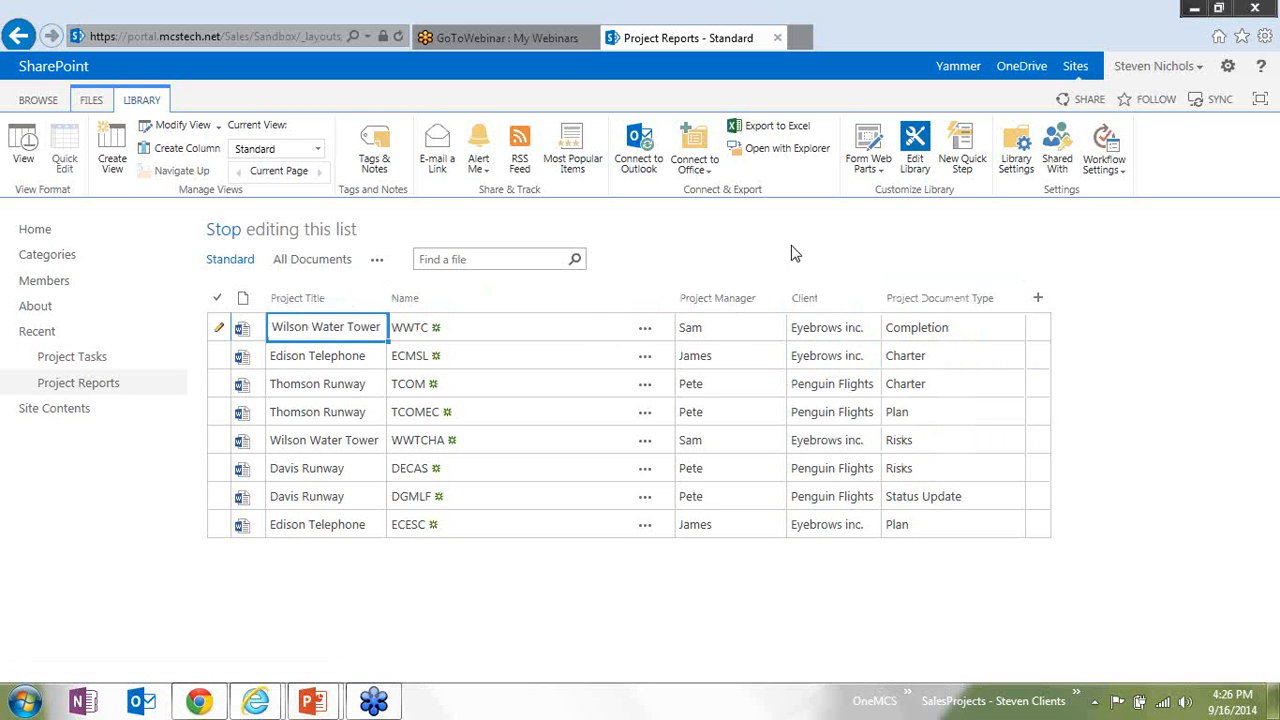
{"action": "left_click", "coordinate": [214, 233]}
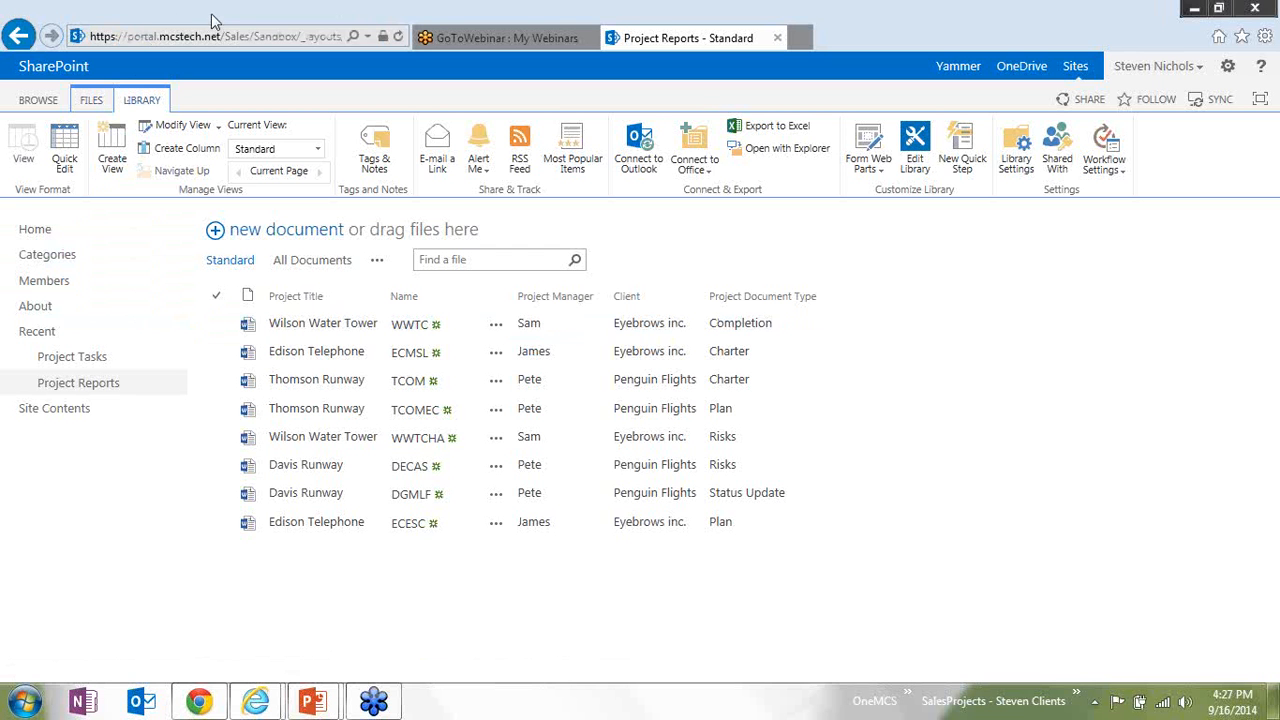
Step: Create a new Project Completion document from the library's templates and switch to it in Word
{"action": "left_click", "coordinate": [89, 102]}
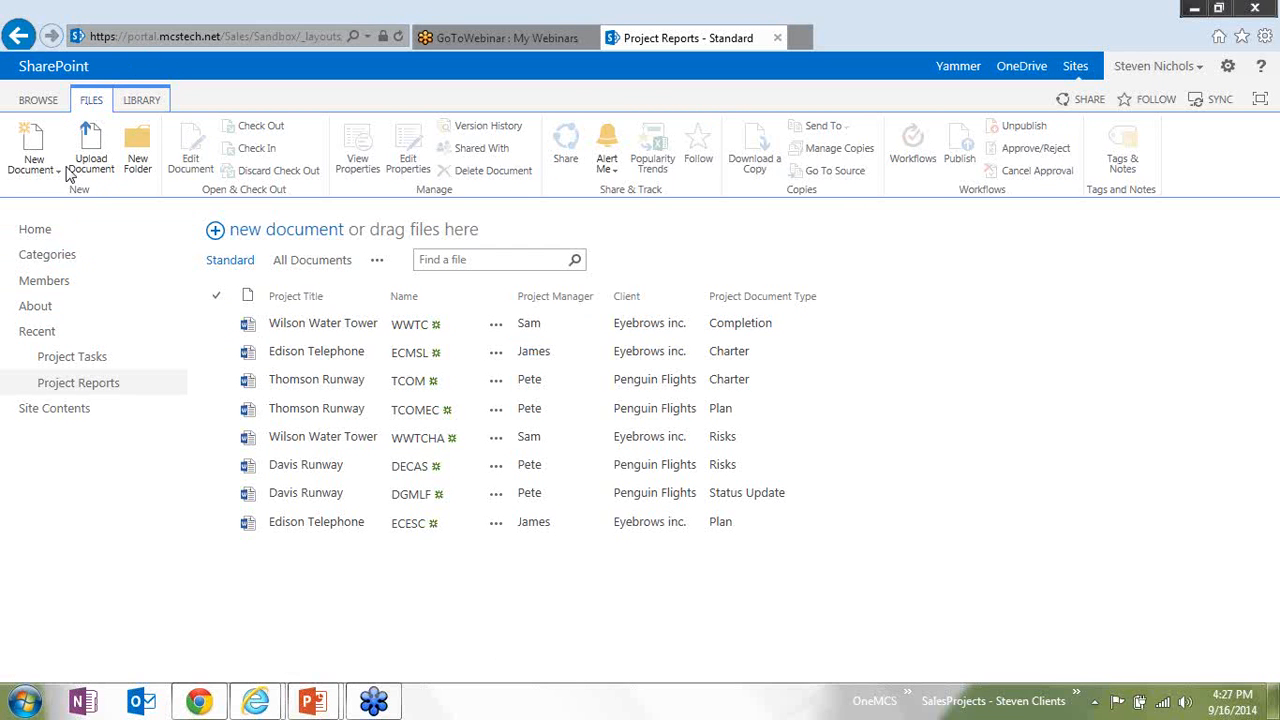
{"action": "left_click", "coordinate": [36, 172]}
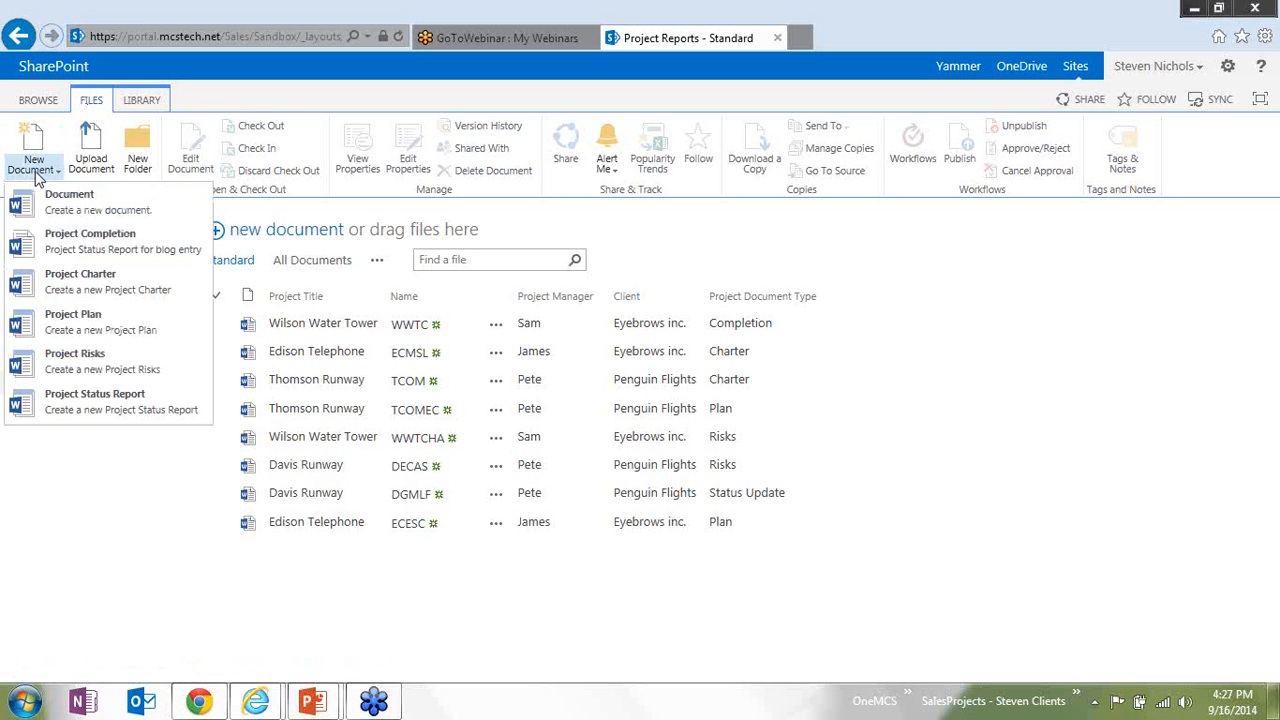
{"action": "left_click", "coordinate": [157, 252]}
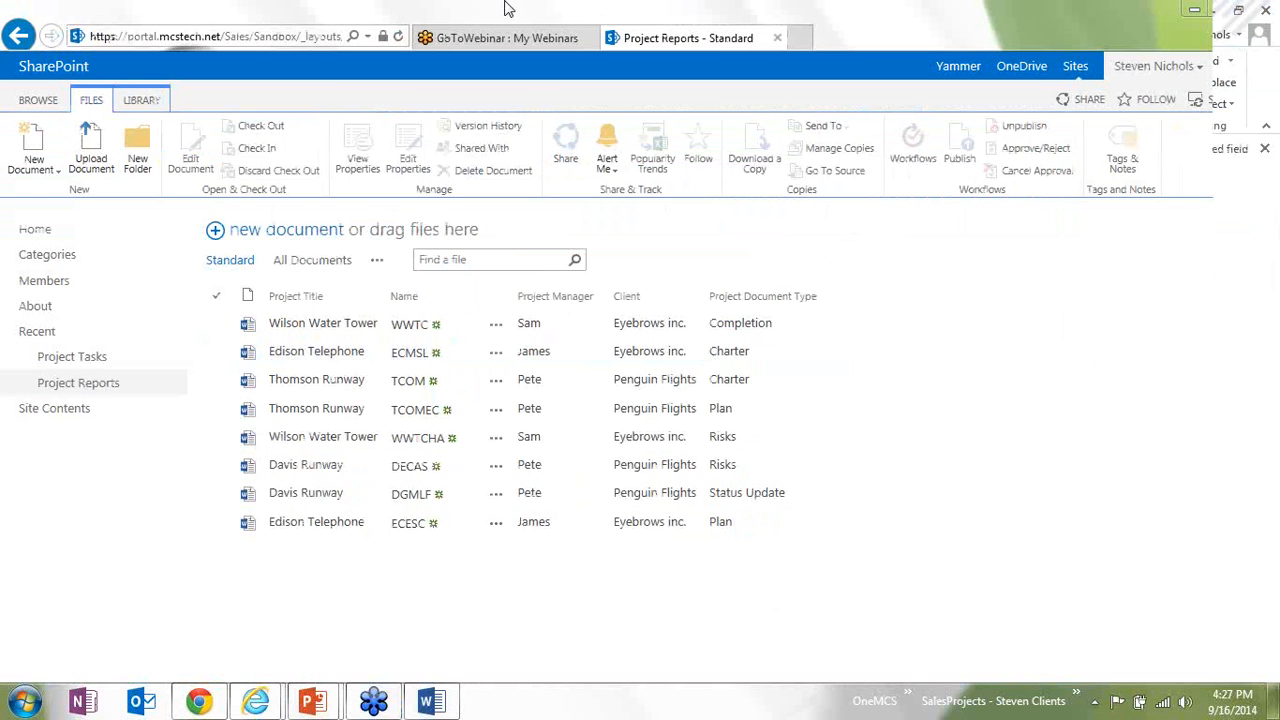
{"action": "left_click", "coordinate": [435, 703]}
{"action": "left_click", "coordinate": [435, 703]}
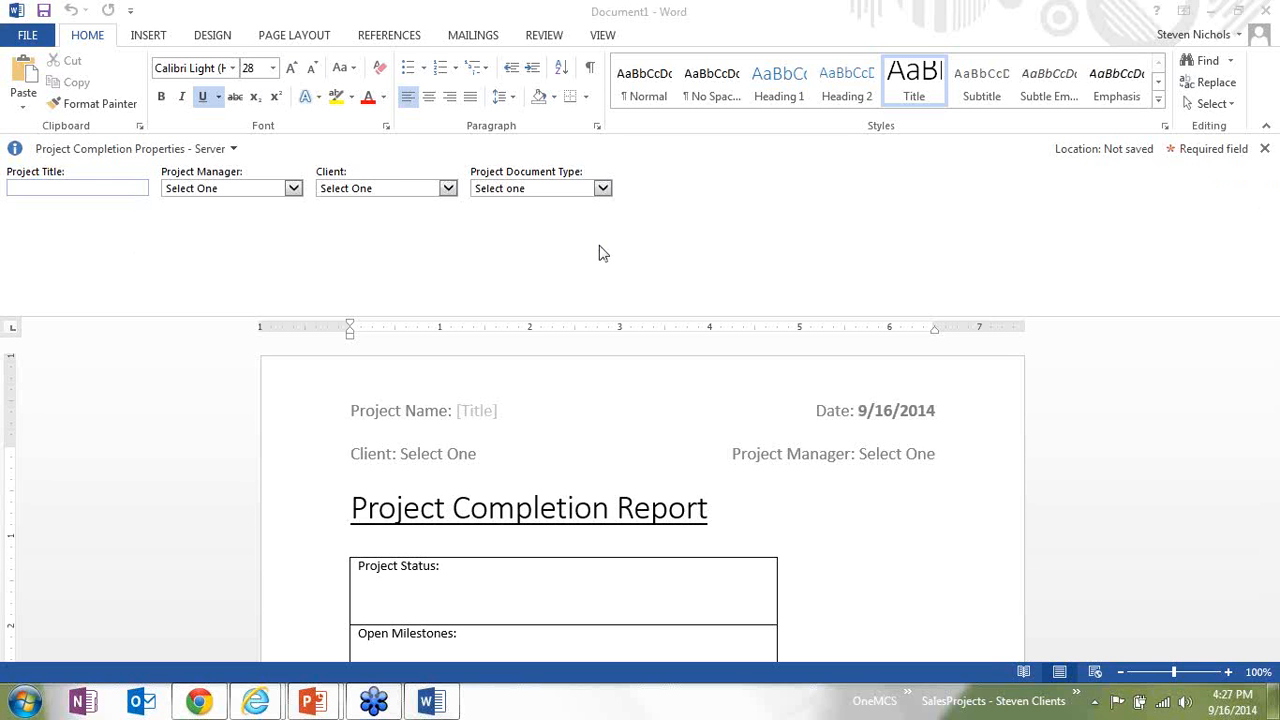
Step: Fill in the document properties with project title Edison Telephone, the project manager, client Eyebrows inc. and document type Completion, closing the properties afterward
{"action": "left_click", "coordinate": [48, 186]}
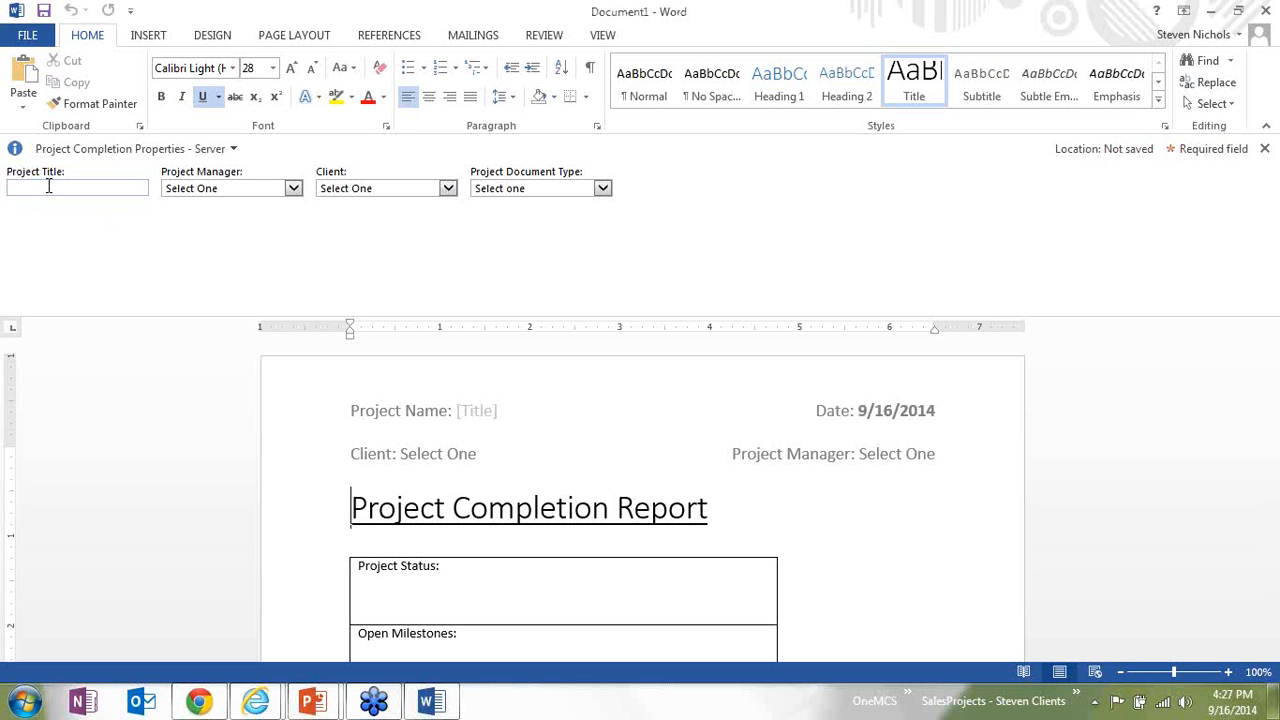
{"action": "type", "text": "Edison Telephone"}
{"action": "left_click", "coordinate": [229, 189]}
{"action": "left_click", "coordinate": [200, 227]}
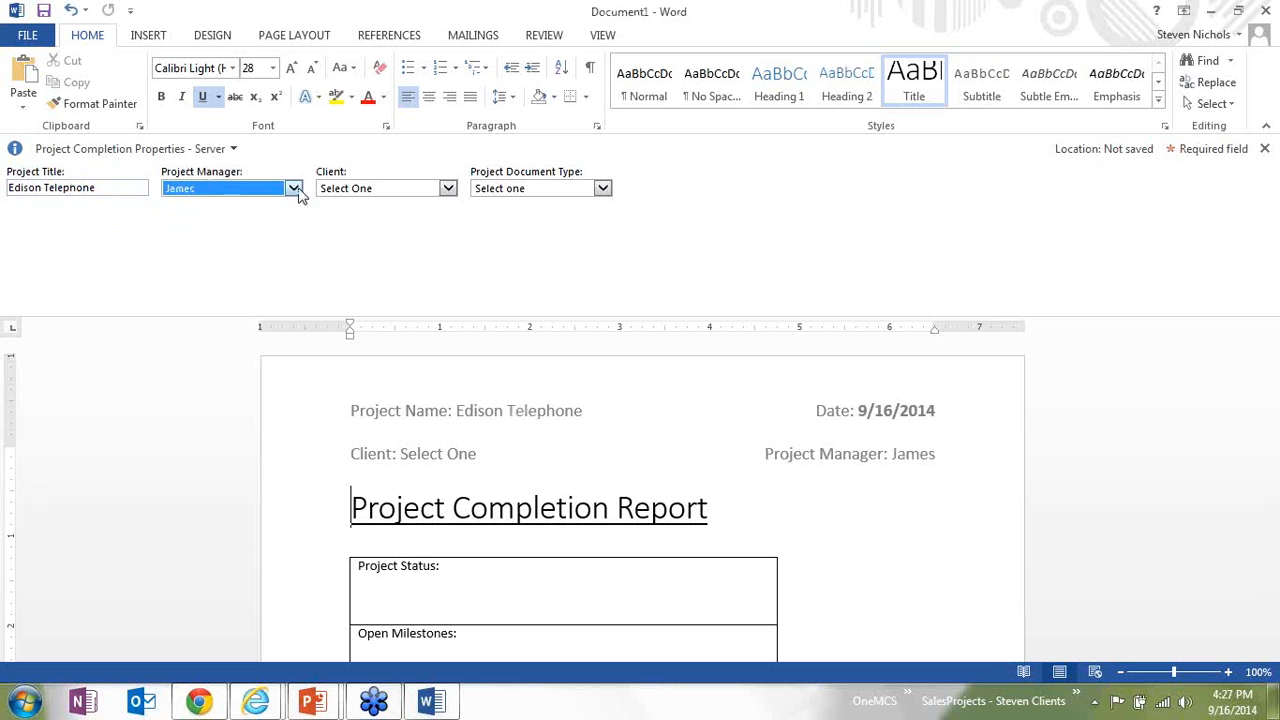
{"action": "left_click", "coordinate": [360, 190]}
{"action": "left_click", "coordinate": [360, 240]}
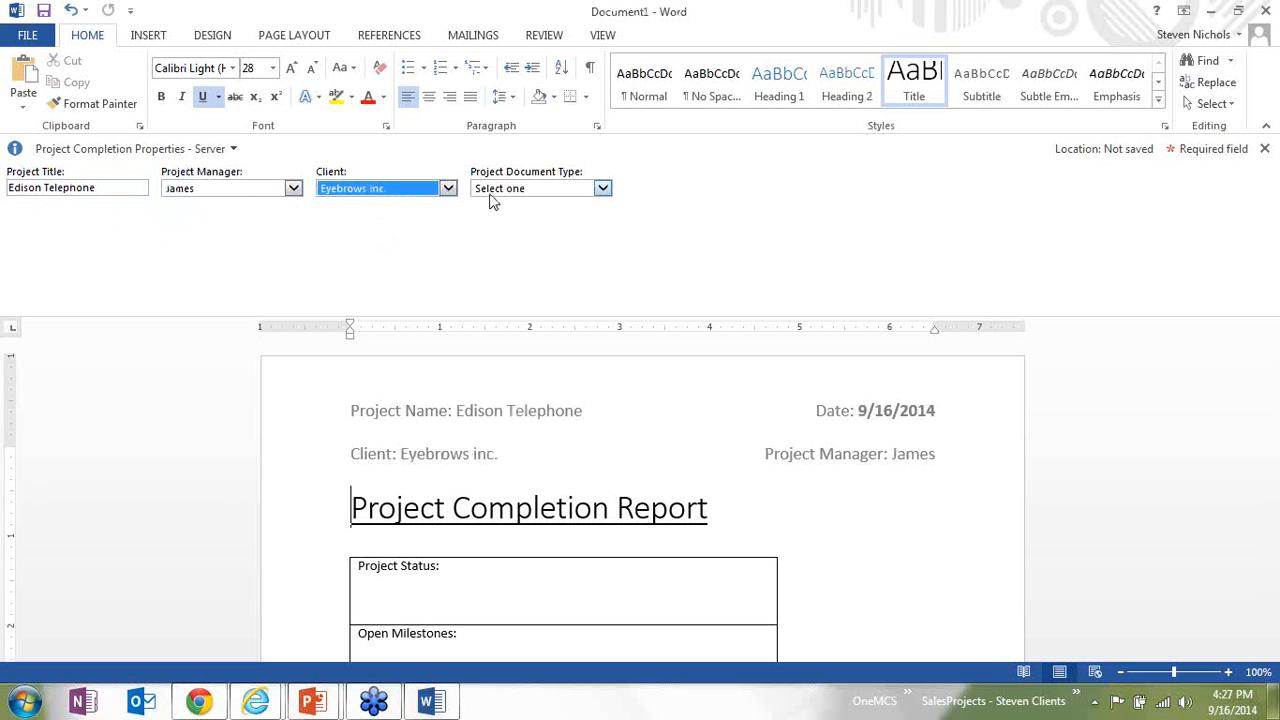
{"action": "left_click", "coordinate": [510, 190]}
{"action": "left_click", "coordinate": [515, 280]}
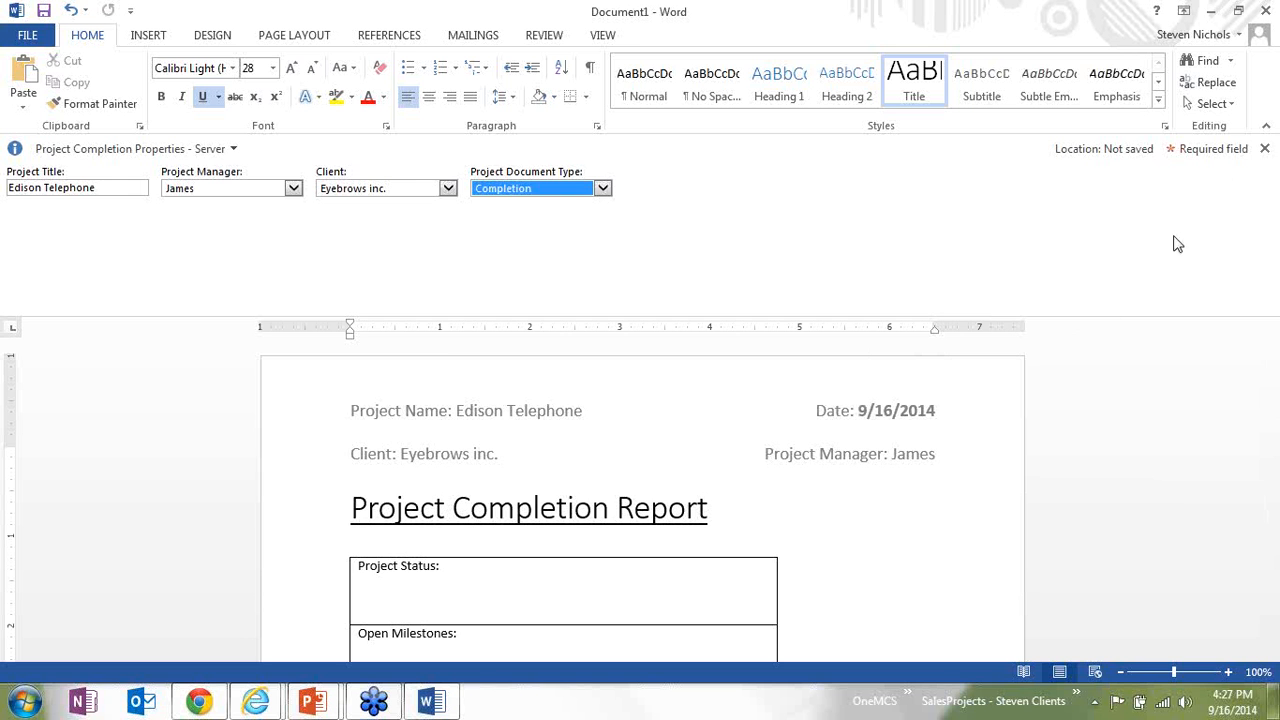
{"action": "left_click", "coordinate": [1264, 149]}
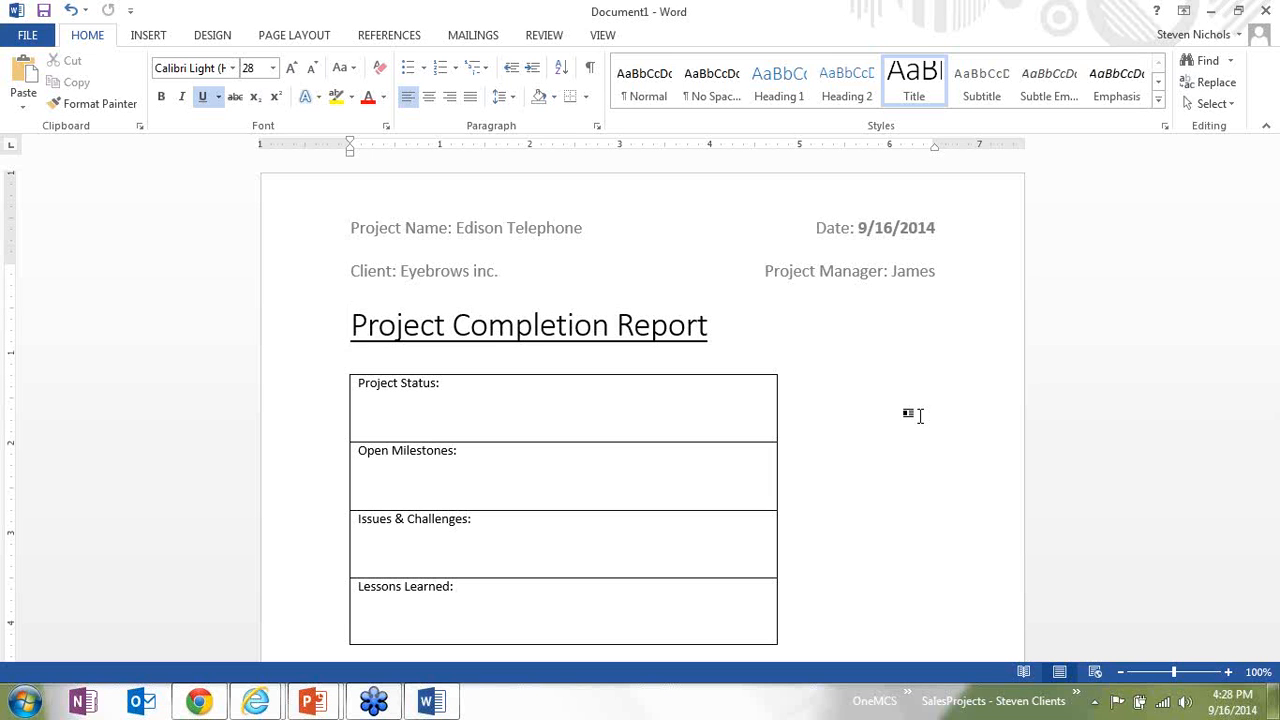
Step: Enter "Complete" as the Project Status and "None" for Open Milestones in the report table
{"action": "left_click", "coordinate": [577, 390]}
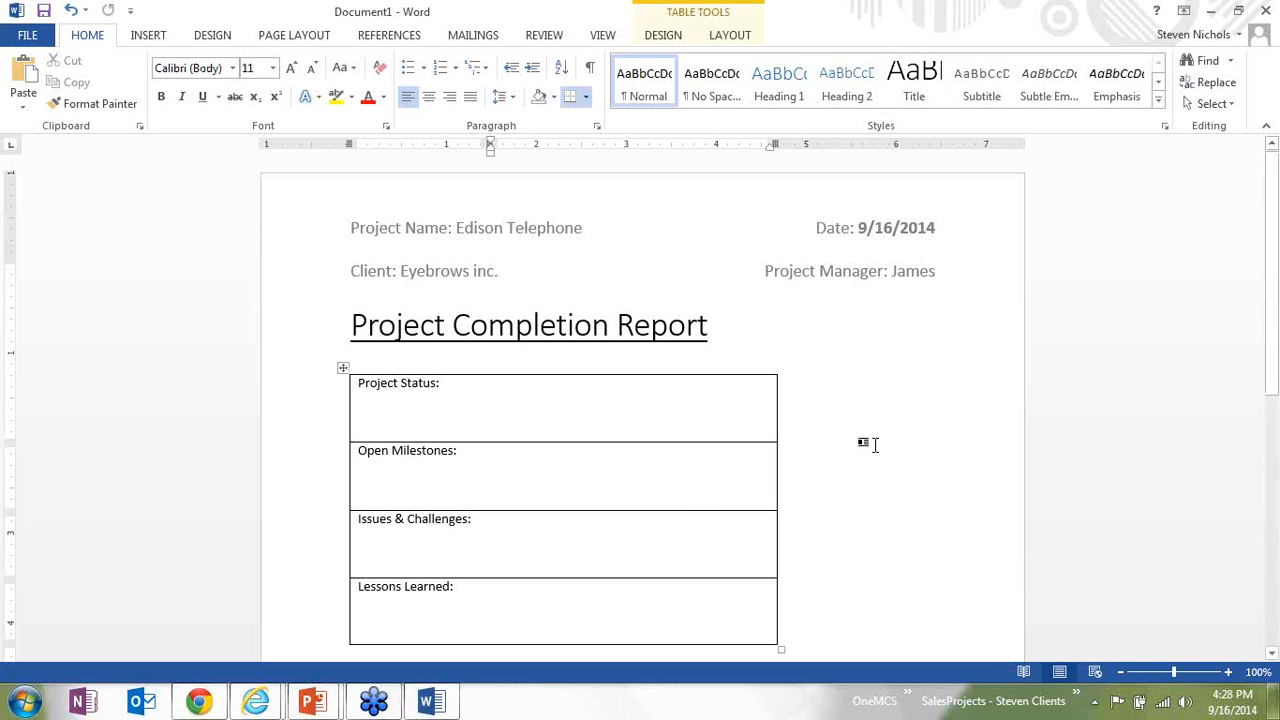
{"action": "type", "text": "Complete"}
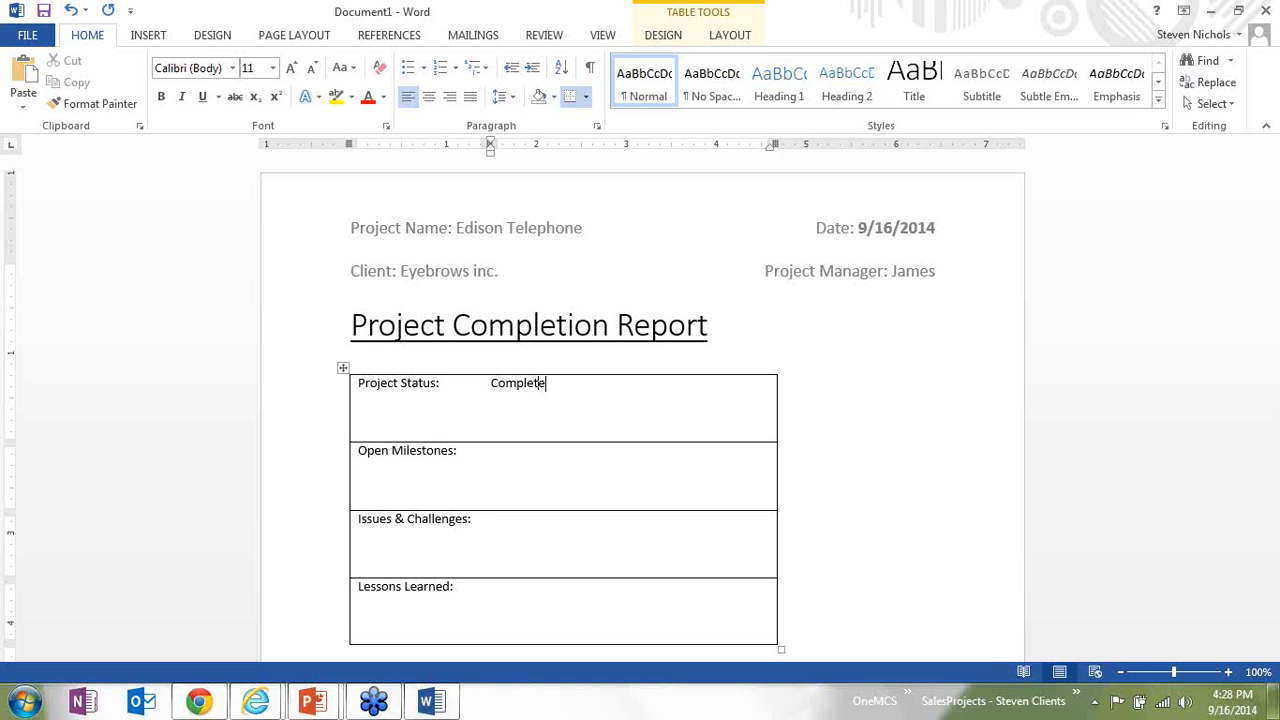
{"action": "key", "text": "Down"}
{"action": "key", "text": "Down"}
{"action": "key", "text": "Down"}
{"action": "type", "text": "None"}
Step: Enter "Nothing" for Issues & Challenges and "Stuff" for Lessons Learned in the report table
{"action": "key", "text": "Return"}
{"action": "key", "text": "Down"}
{"action": "type", "text": "Nothing"}
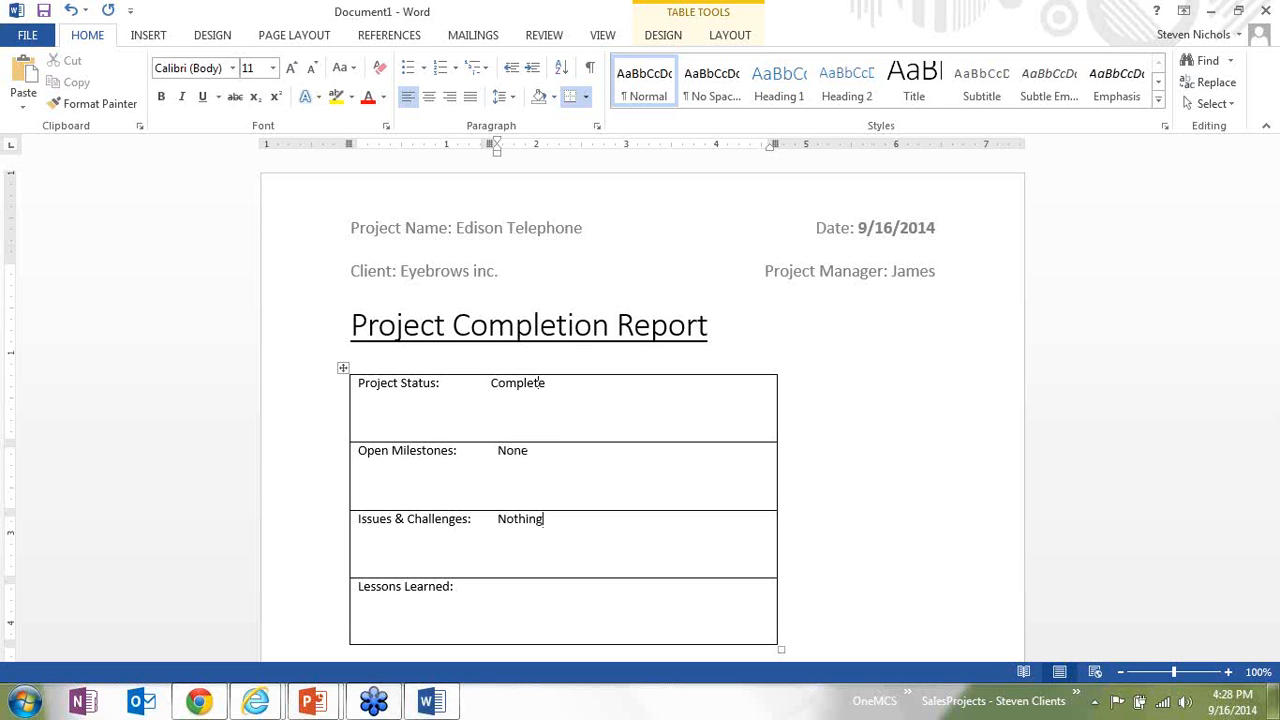
{"action": "key", "text": "Down"}
{"action": "key", "text": "Down"}
{"action": "key", "text": "Down"}
{"action": "key", "text": "Down"}
{"action": "key", "text": "Down"}
{"action": "key", "text": "Up"}
{"action": "type", "text": "Stuff"}
Step: Close the report, saving it to the Project Reports library as DEMCK, and refresh the library page
{"action": "left_click", "coordinate": [1263, 11]}
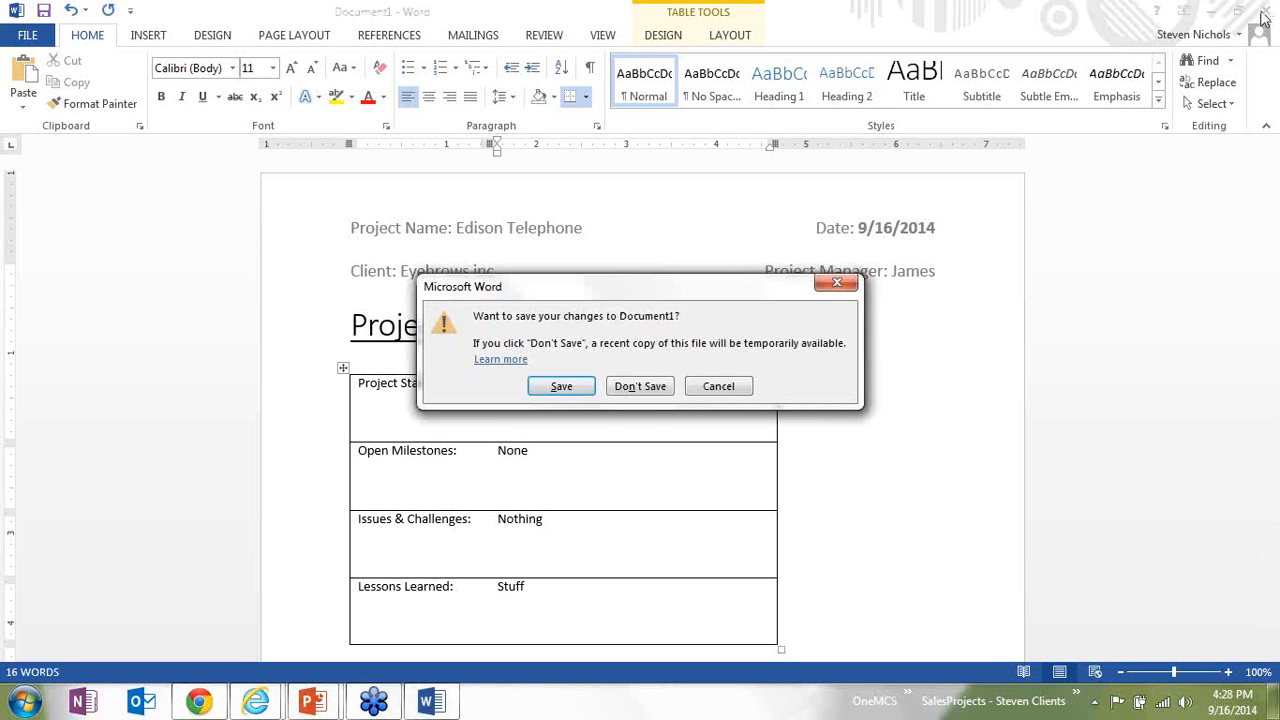
{"action": "left_click", "coordinate": [566, 392]}
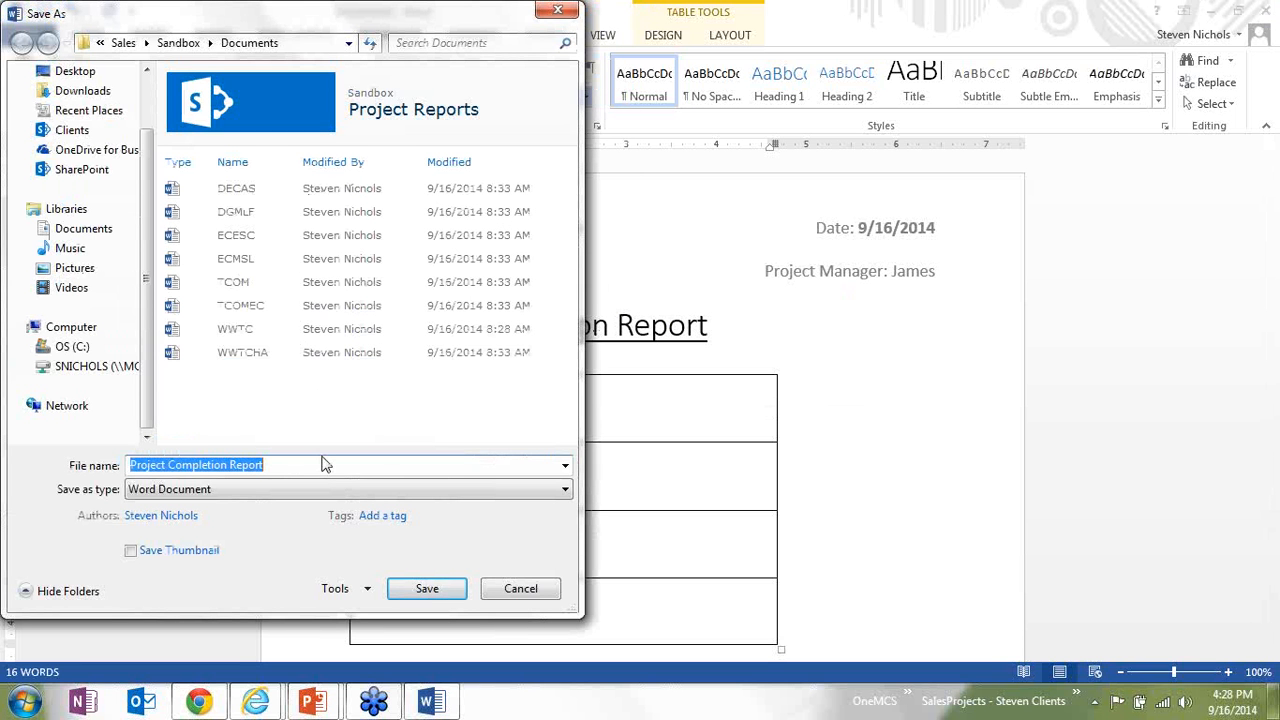
{"action": "type", "text": "DEMCK"}
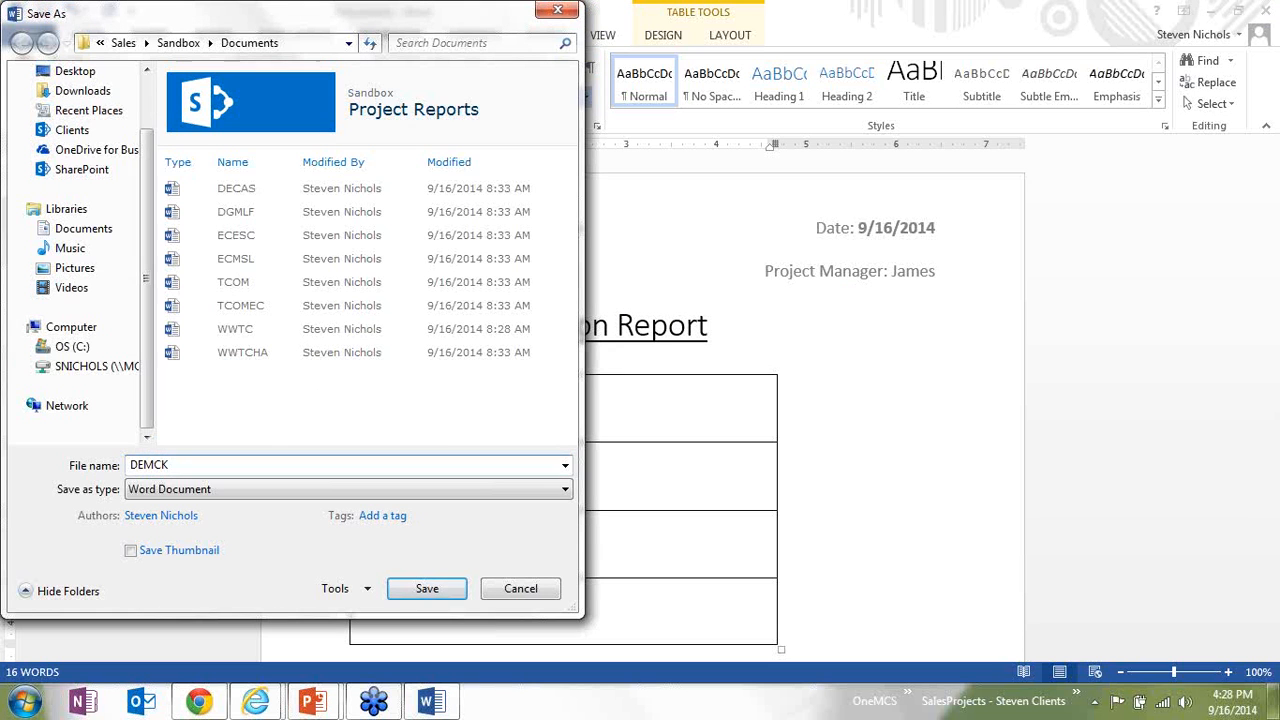
{"action": "left_click", "coordinate": [426, 588]}
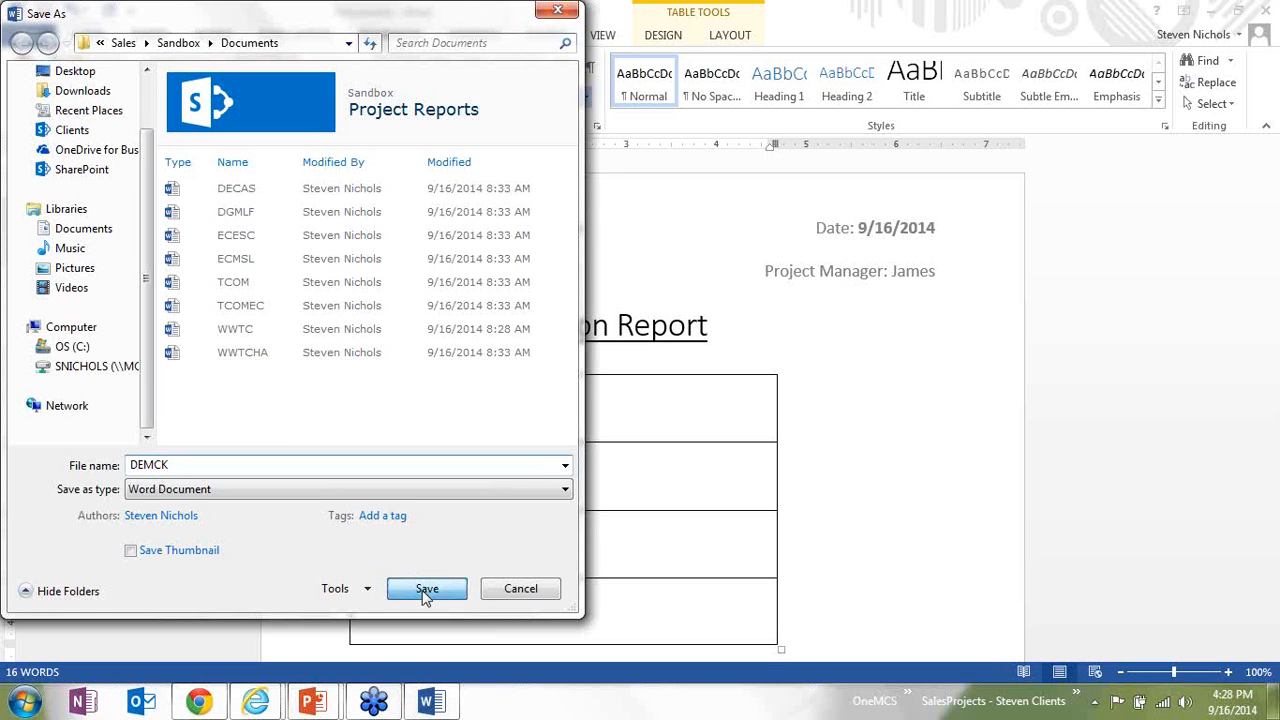
{"action": "left_click", "coordinate": [1266, 11]}
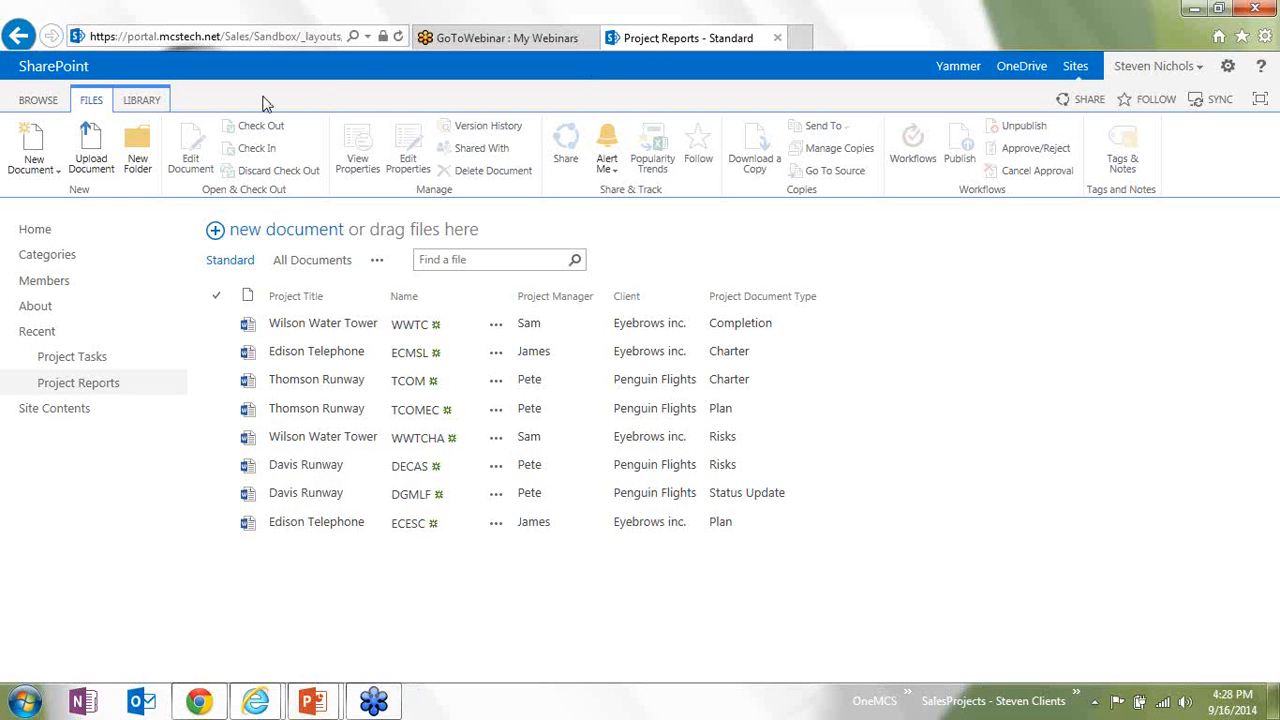
{"action": "left_click", "coordinate": [397, 36]}
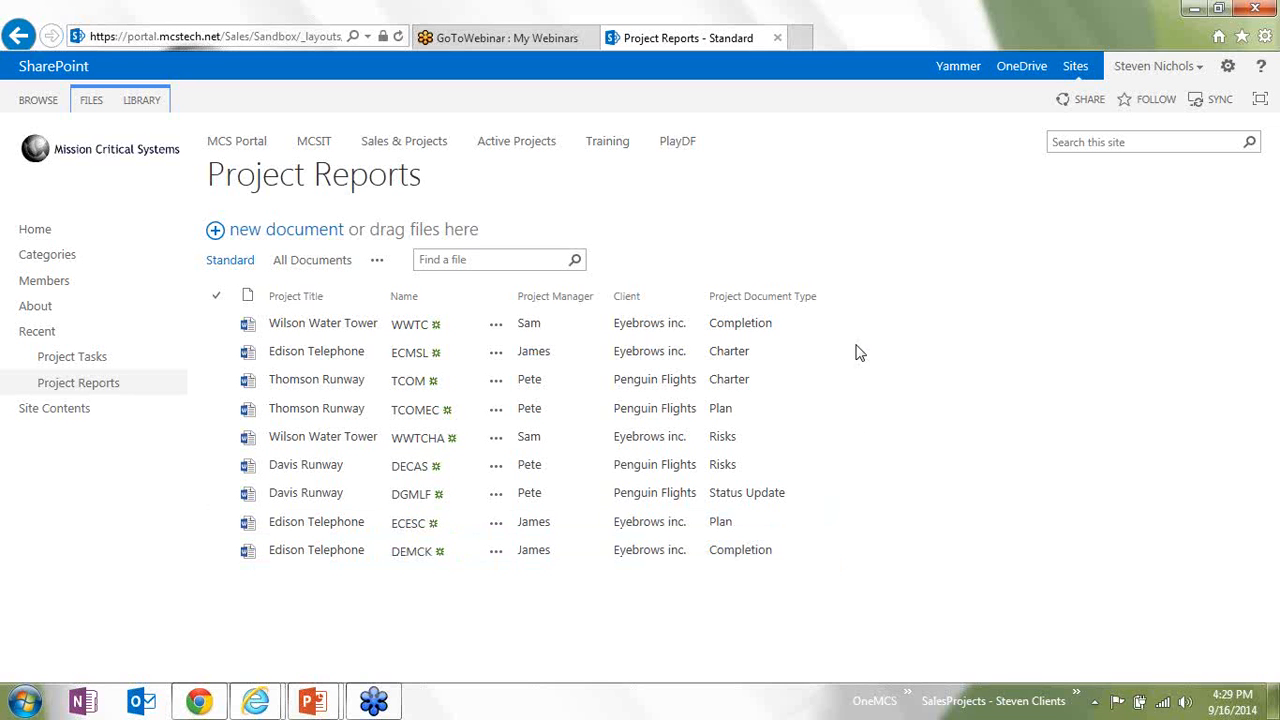
Step: Export the Project Reports library to Excel, open the owssvr.iqy query file, and close the workbook
{"action": "left_click", "coordinate": [141, 100]}
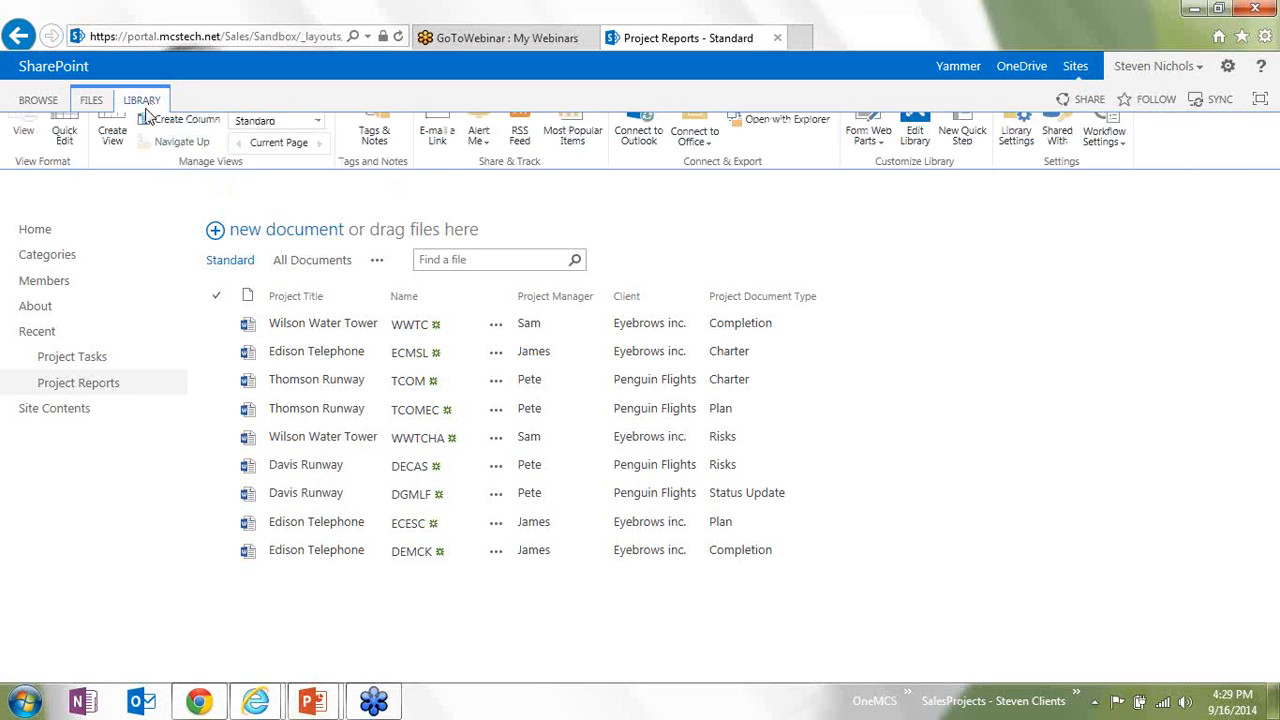
{"action": "left_click", "coordinate": [762, 130]}
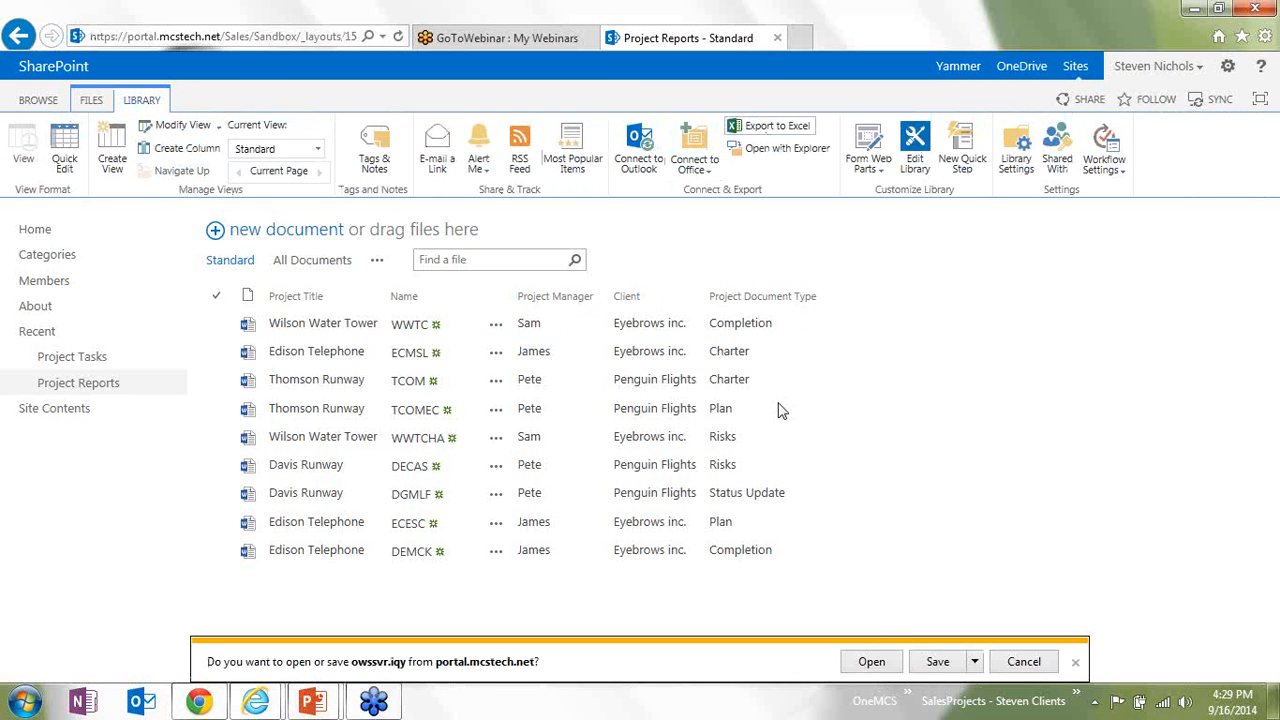
{"action": "left_click", "coordinate": [872, 662]}
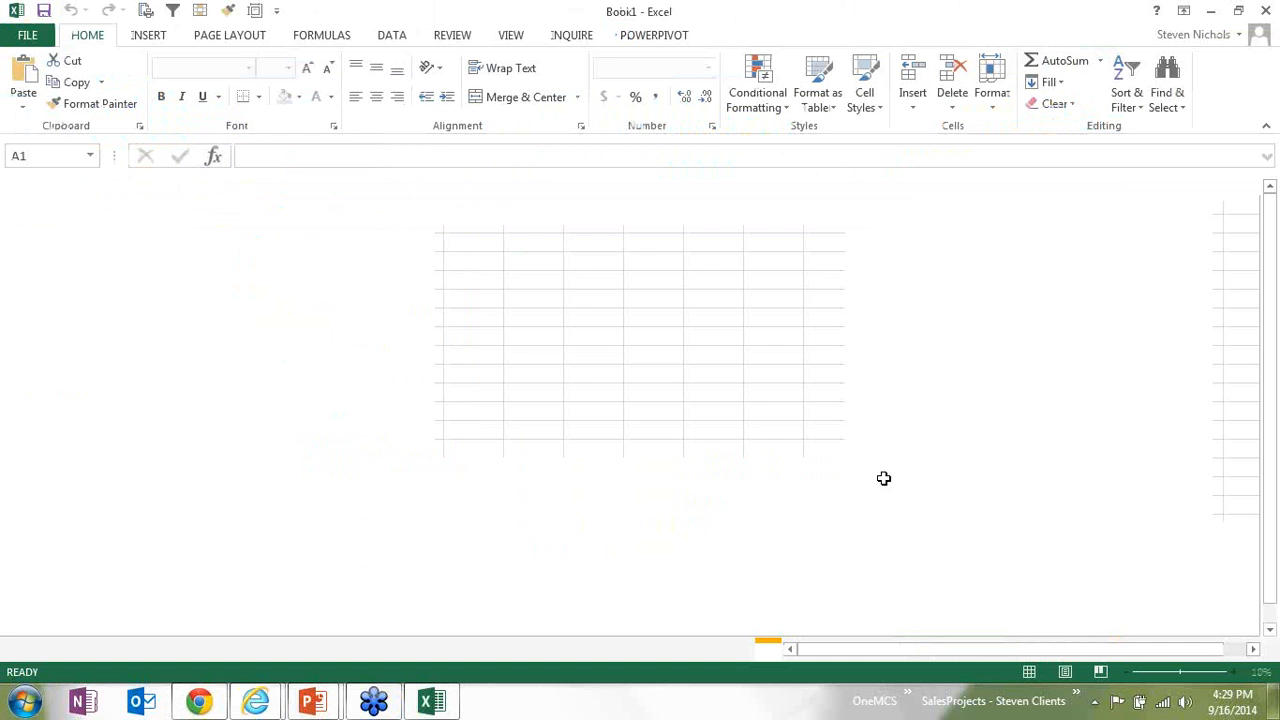
{"action": "left_click", "coordinate": [679, 418]}
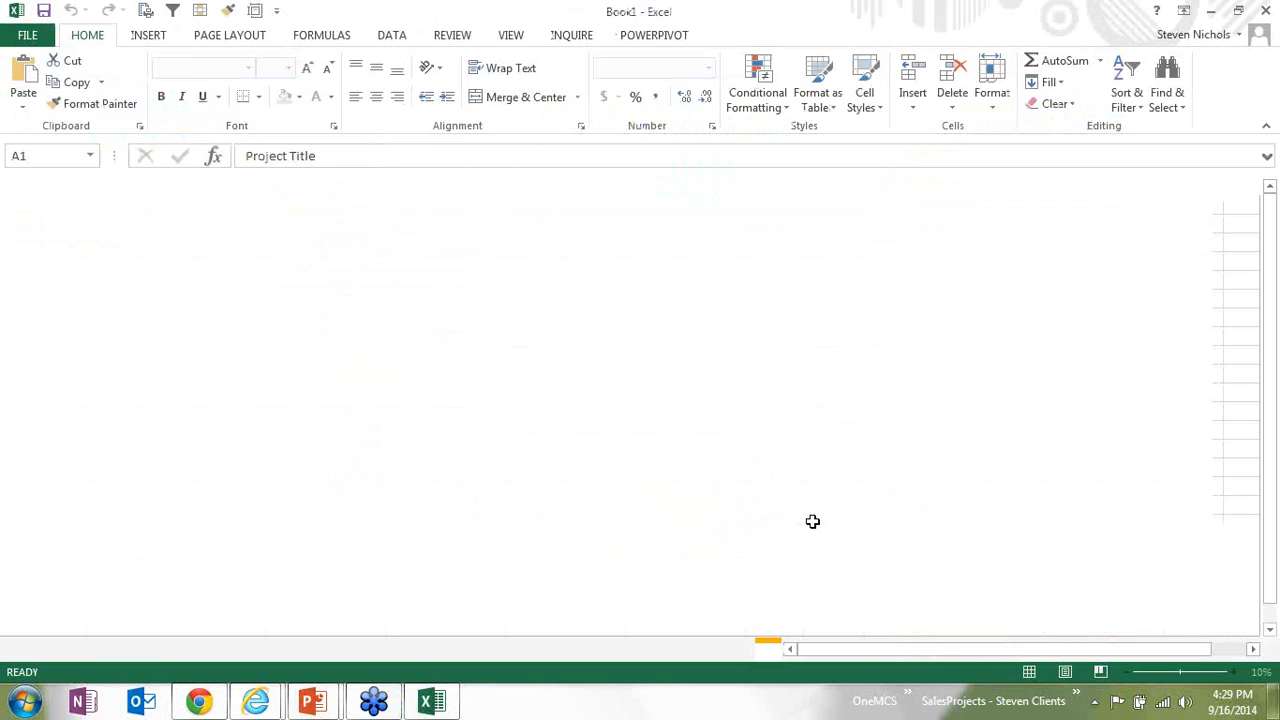
{"action": "left_click", "coordinate": [1266, 10]}
{"action": "left_click", "coordinate": [638, 371]}
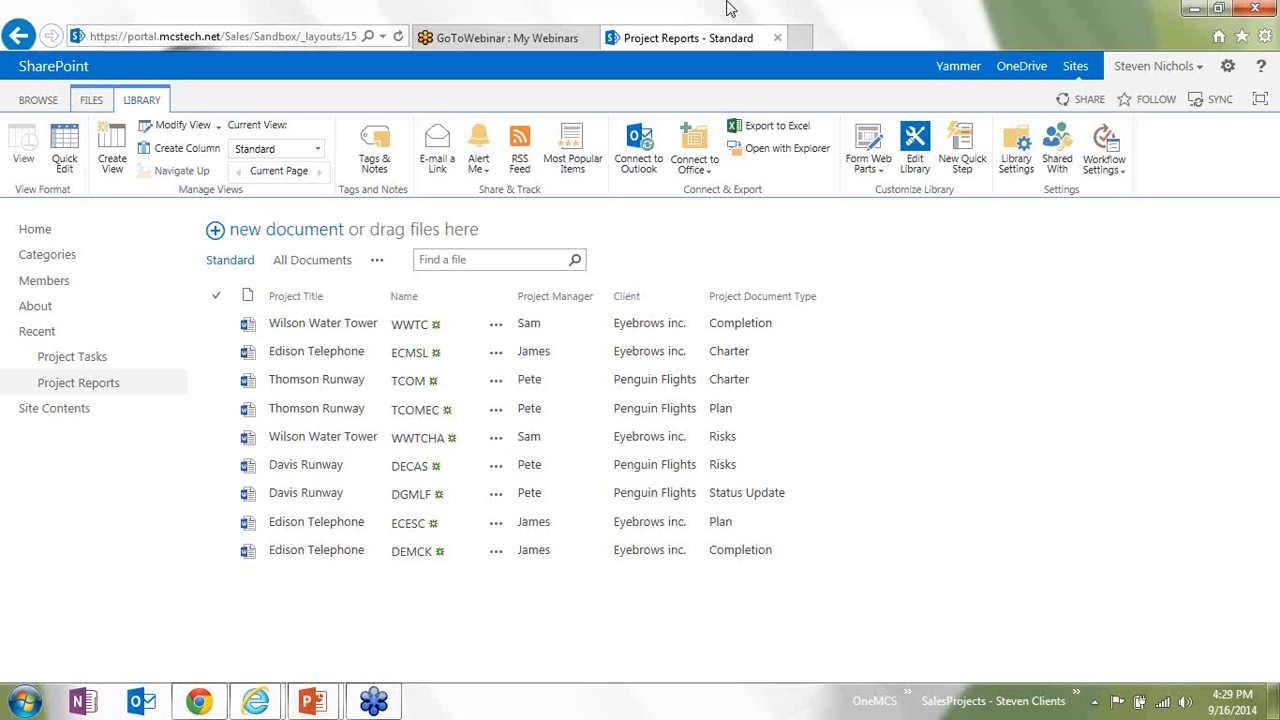
Step: View the library's workflow options and look over the tasks and reports on the Sandbox home page
{"action": "left_click", "coordinate": [1110, 178]}
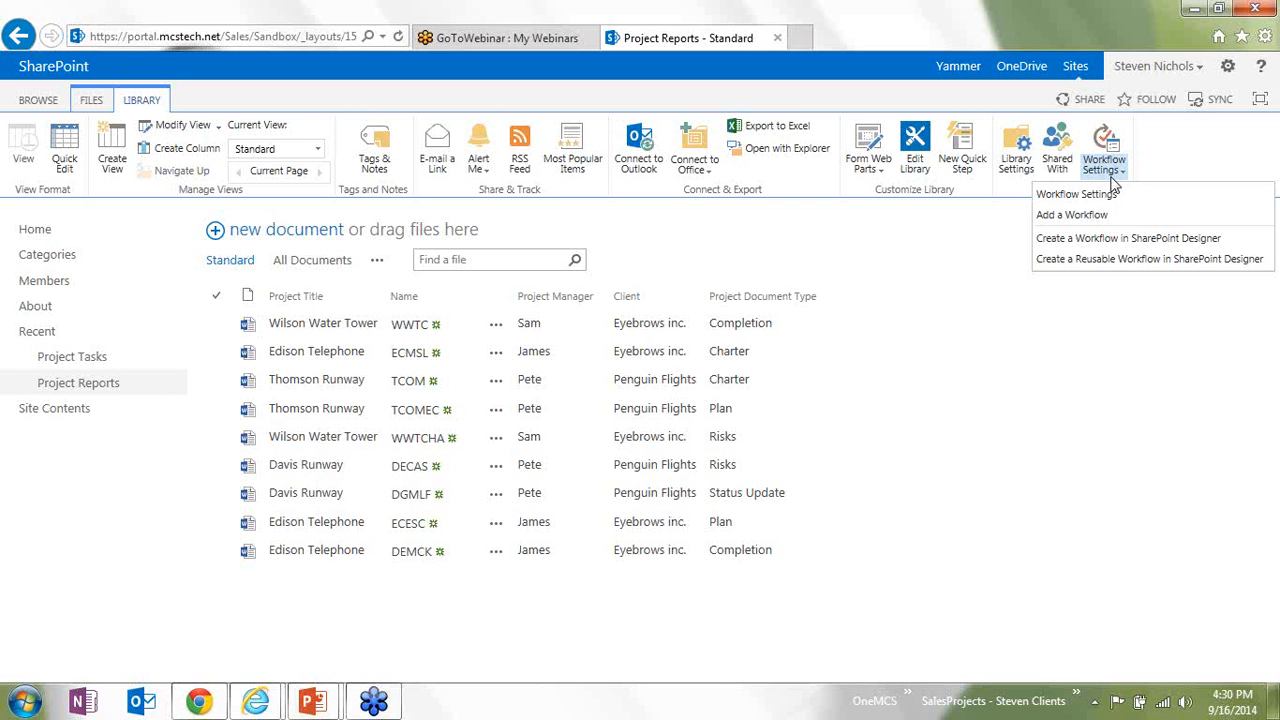
{"action": "left_click", "coordinate": [985, 466]}
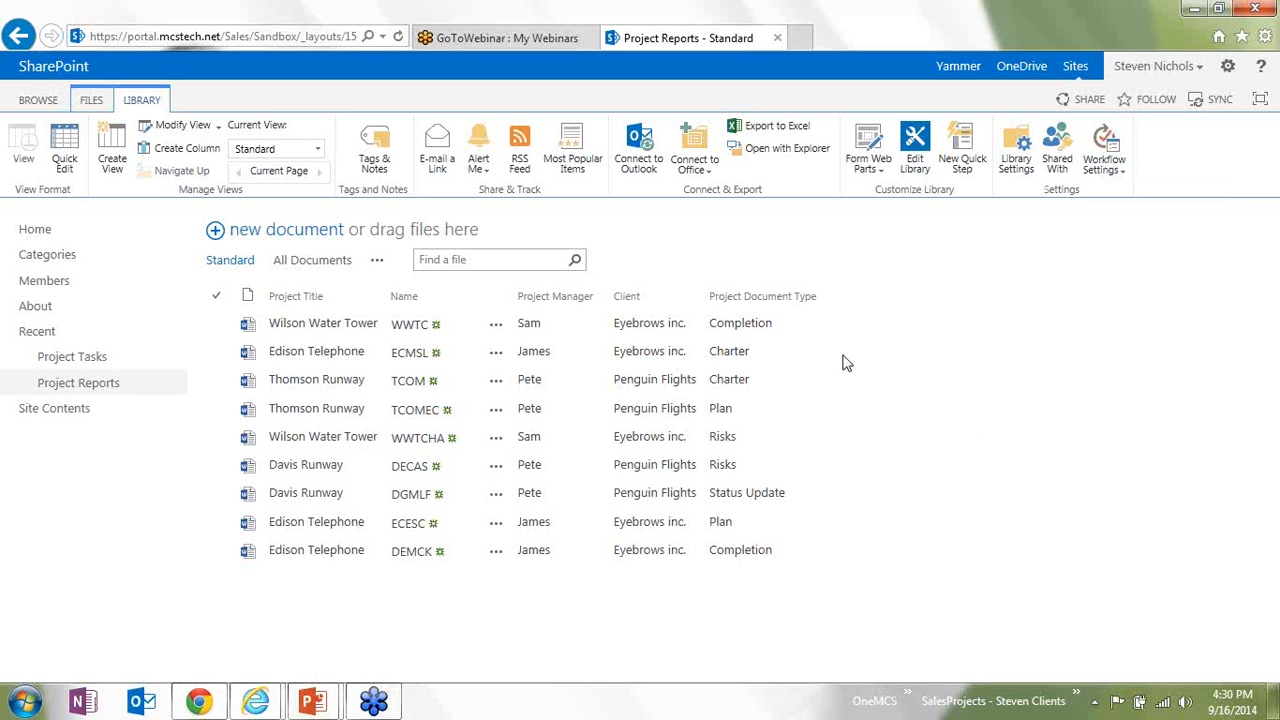
{"action": "left_click", "coordinate": [56, 234]}
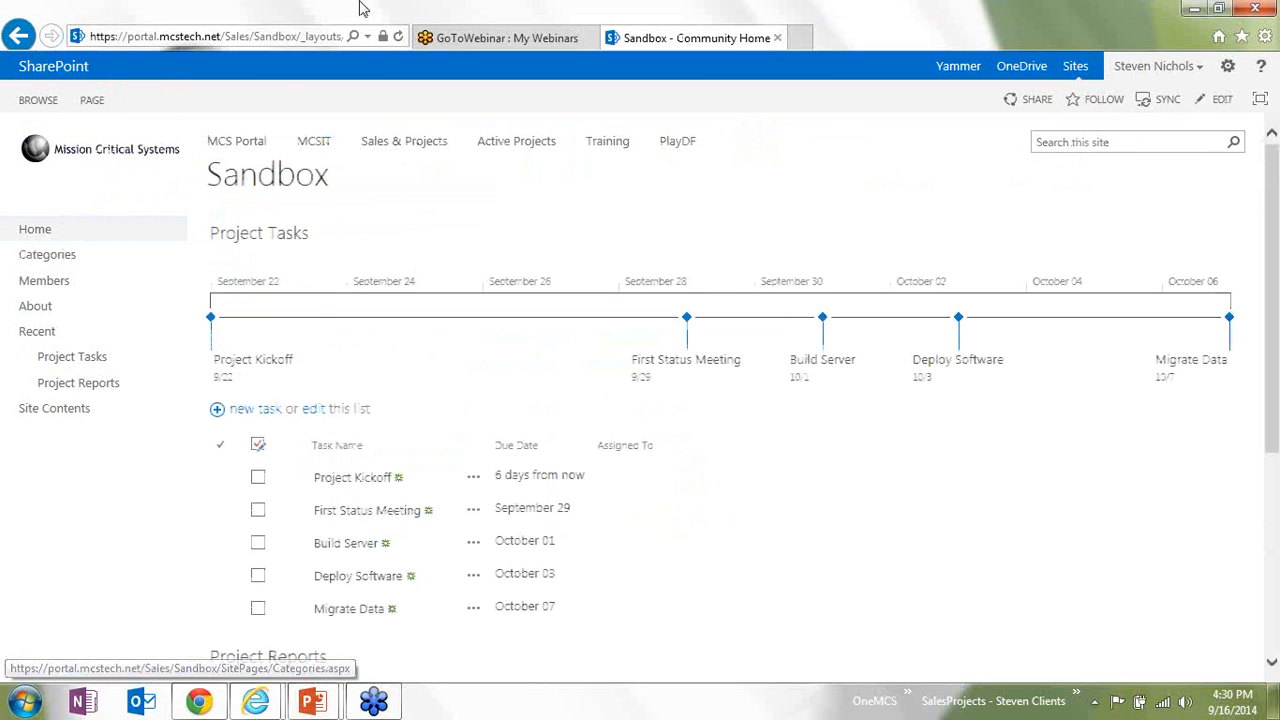
{"action": "scroll", "coordinate": [835, 537], "scroll_direction": "down", "scroll_amount": 4}
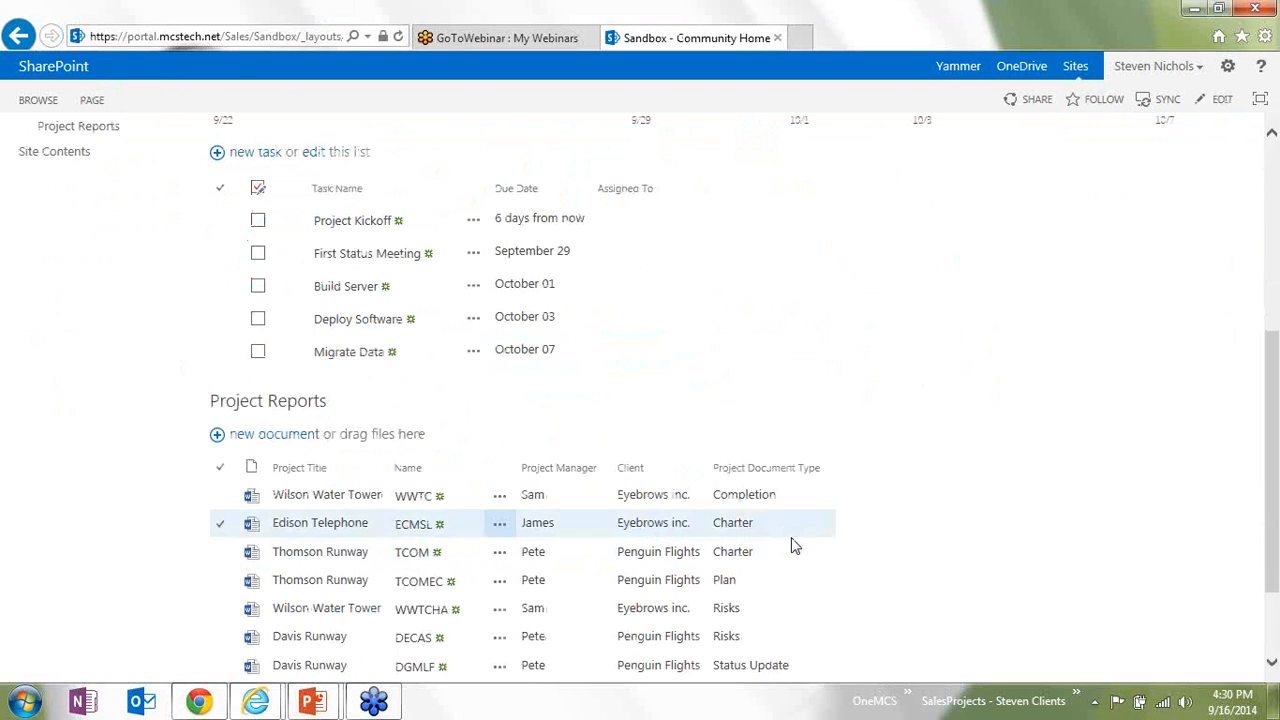
{"action": "scroll", "coordinate": [1000, 503], "scroll_direction": "up", "scroll_amount": 5}
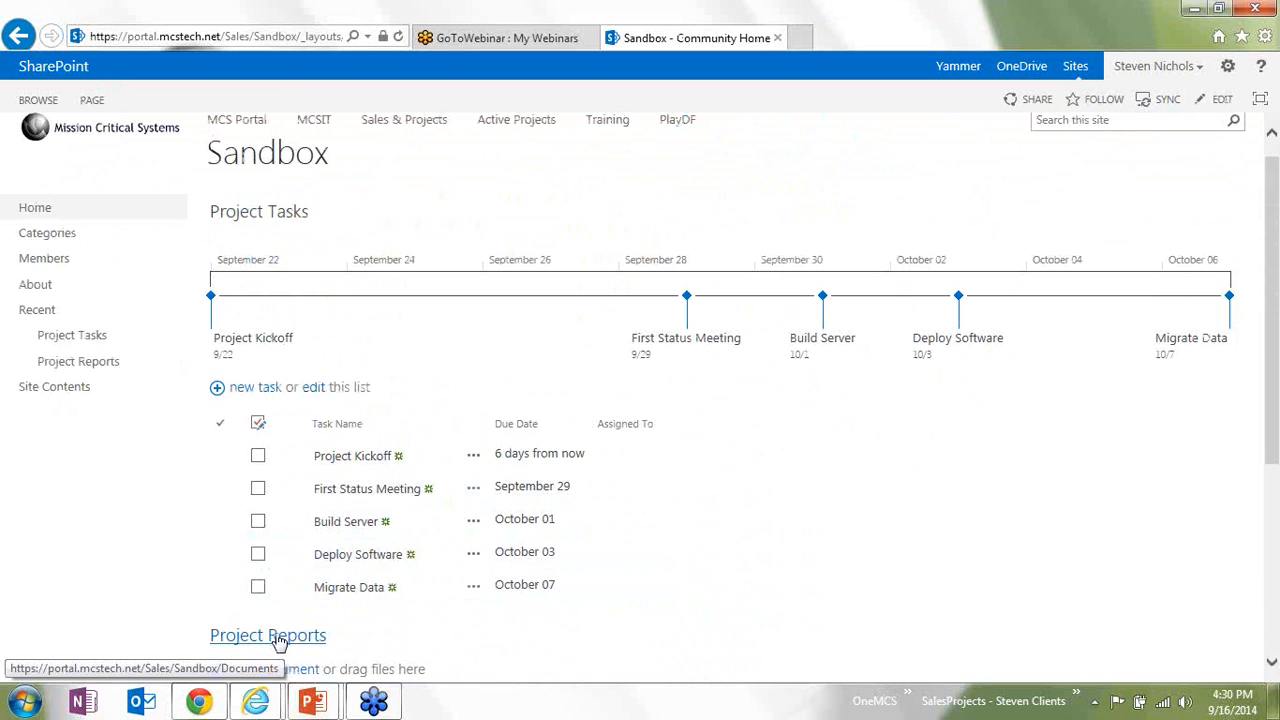
Step: Open the Project Reports library's settings and review its existing columns
{"action": "left_click", "coordinate": [279, 638]}
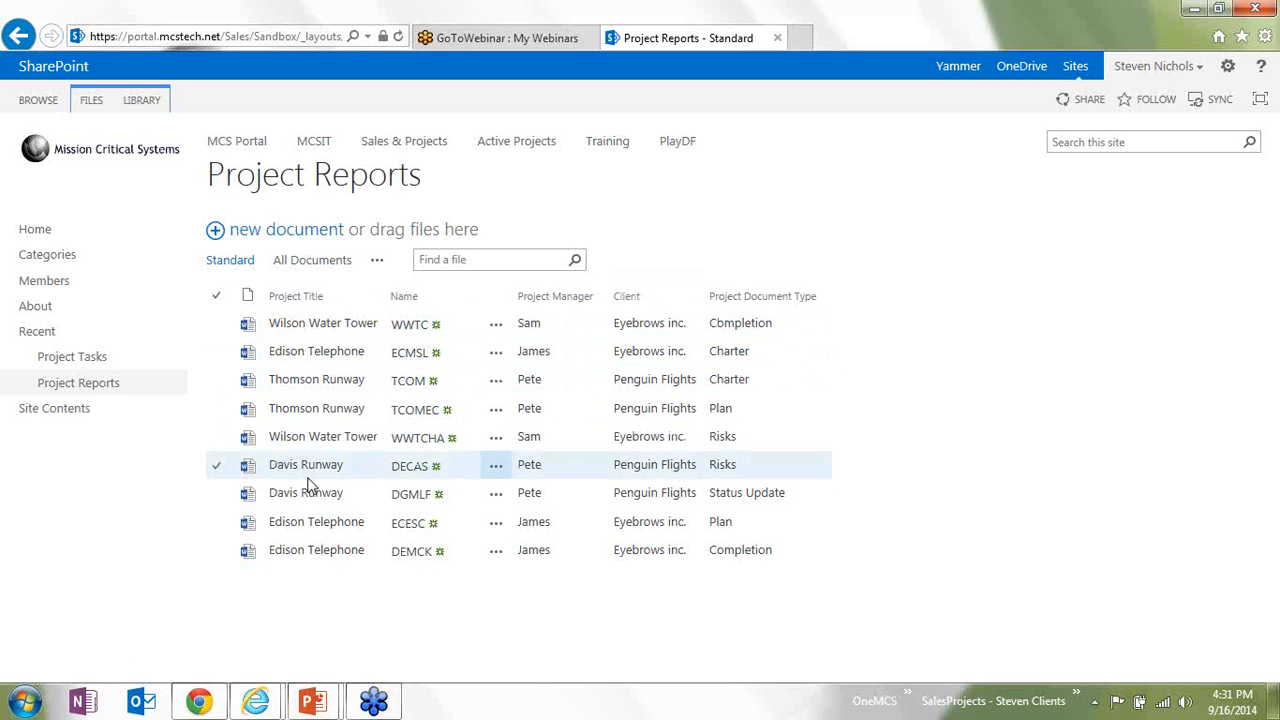
{"action": "left_click", "coordinate": [143, 101]}
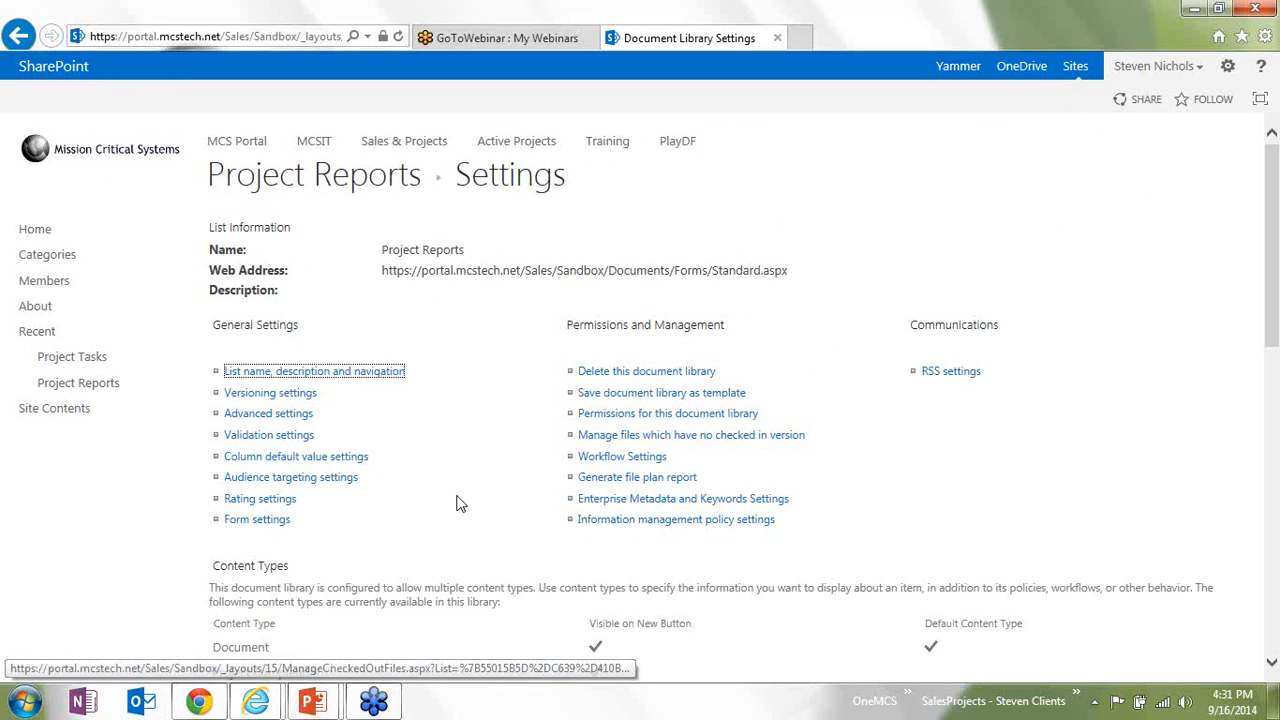
{"action": "scroll", "coordinate": [457, 520], "scroll_direction": "down", "scroll_amount": 10}
{"action": "scroll", "coordinate": [506, 363], "scroll_direction": "up", "scroll_amount": 1}
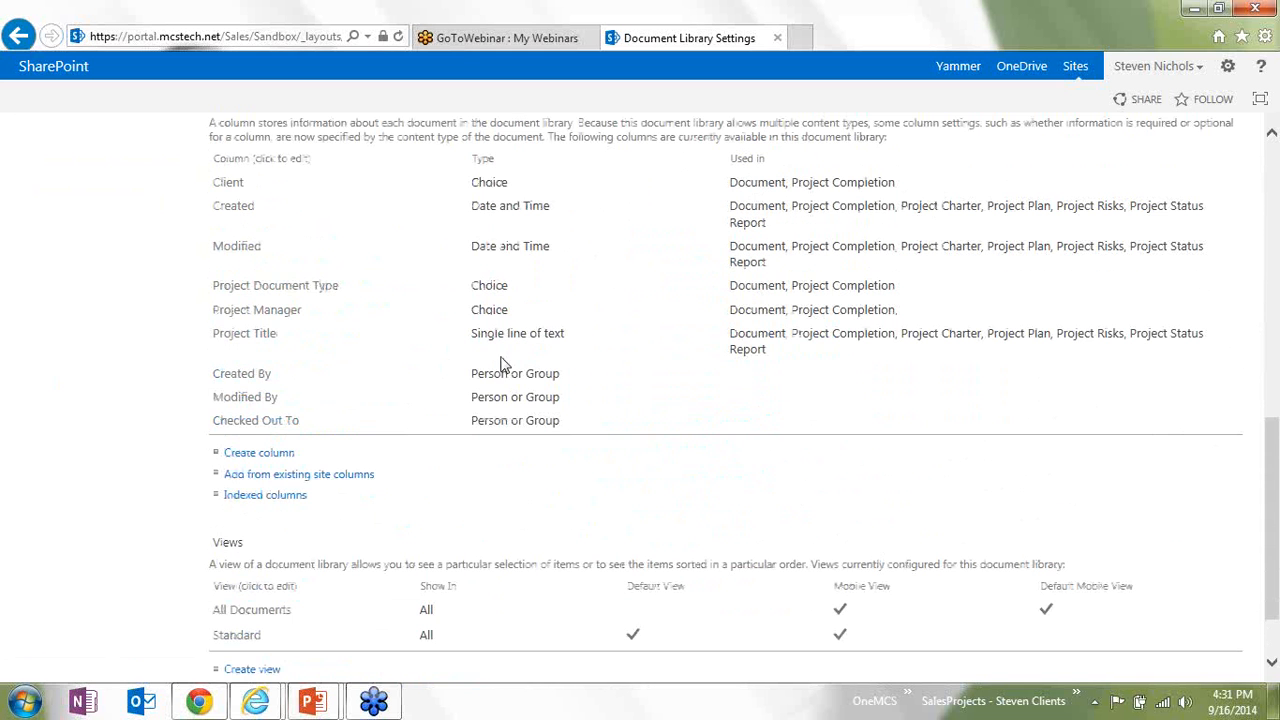
Step: Look over the column types and additional settings for creating a column, cancel without adding one, and return to the Project Reports library
{"action": "left_click", "coordinate": [262, 453]}
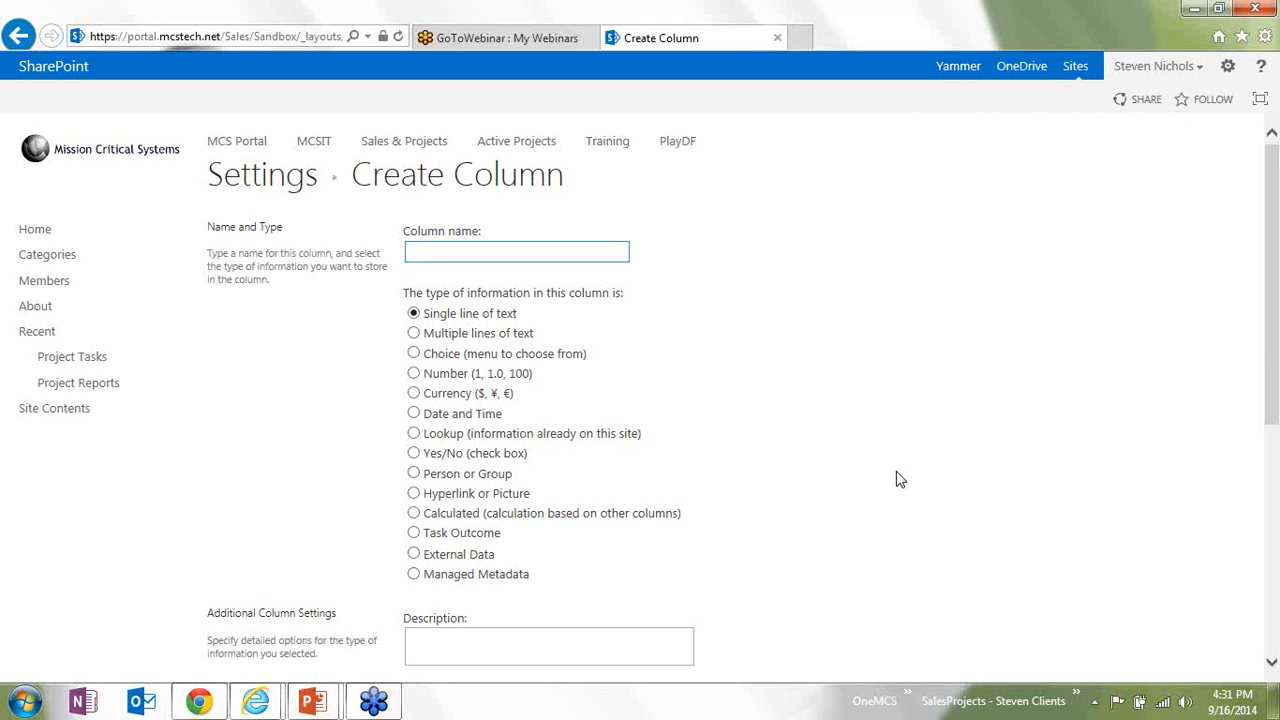
{"action": "scroll", "coordinate": [897, 507], "scroll_direction": "down", "scroll_amount": 5}
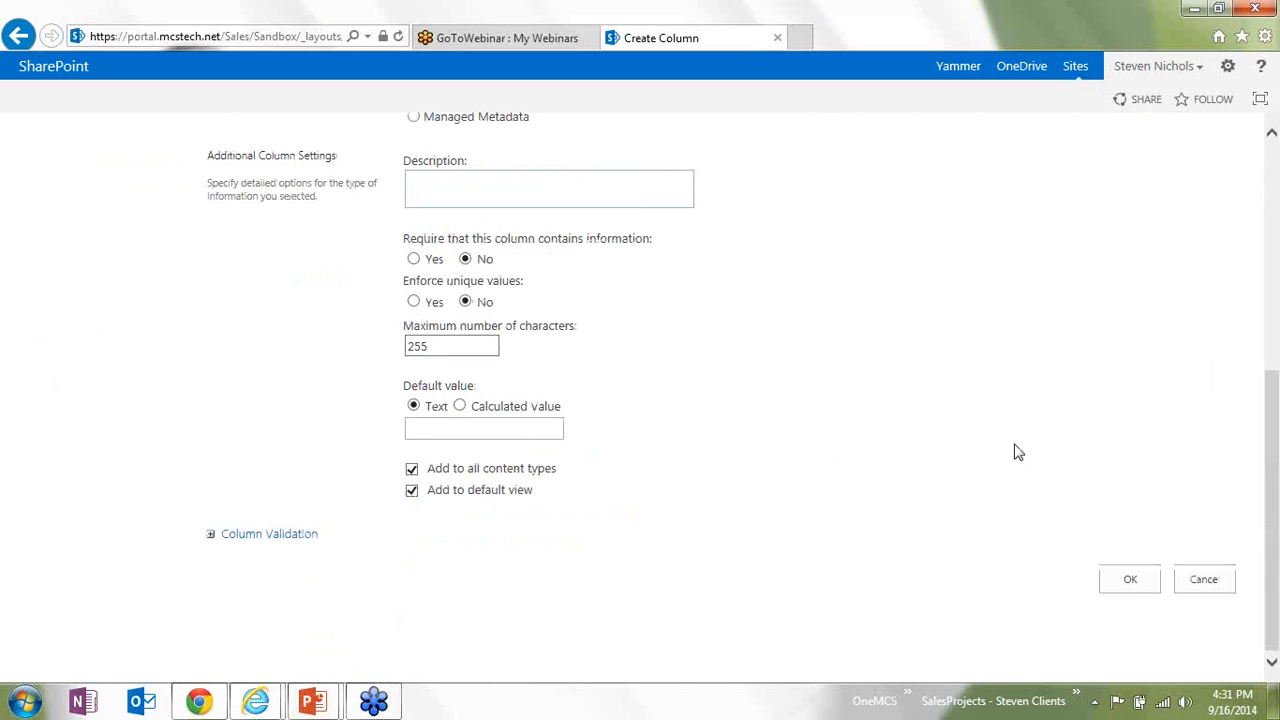
{"action": "left_click", "coordinate": [1203, 581]}
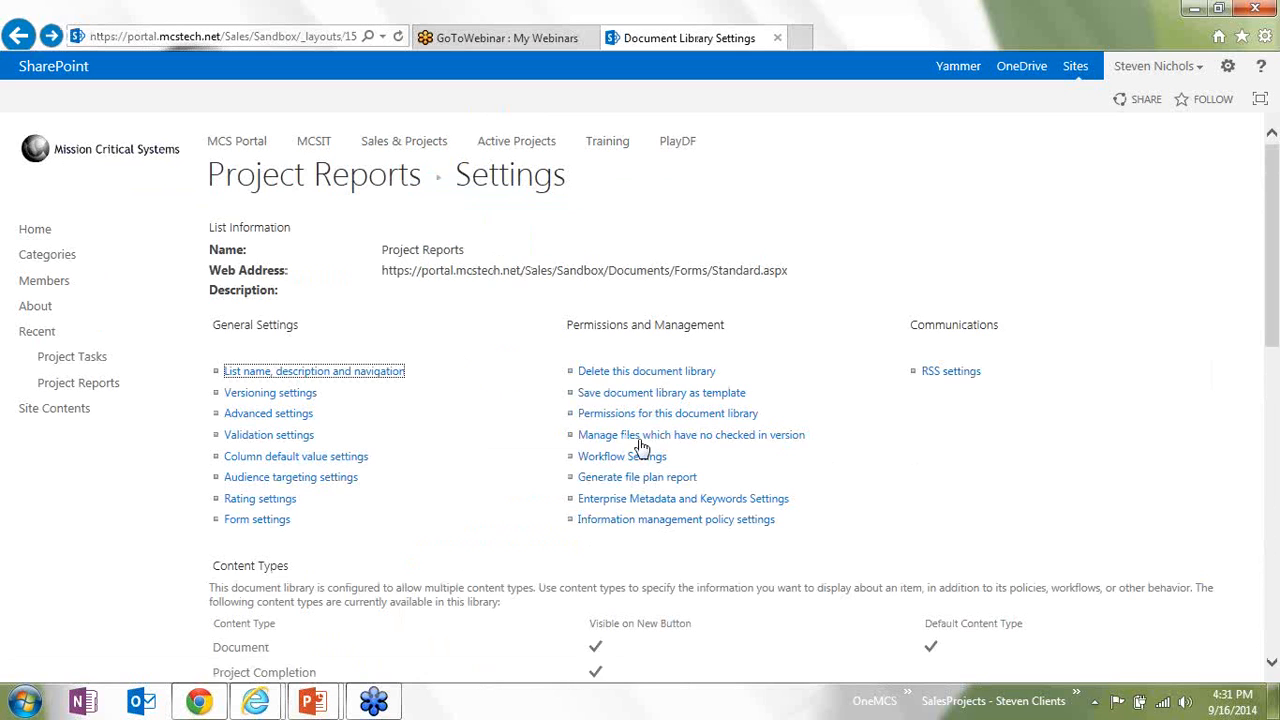
{"action": "left_click", "coordinate": [307, 180]}
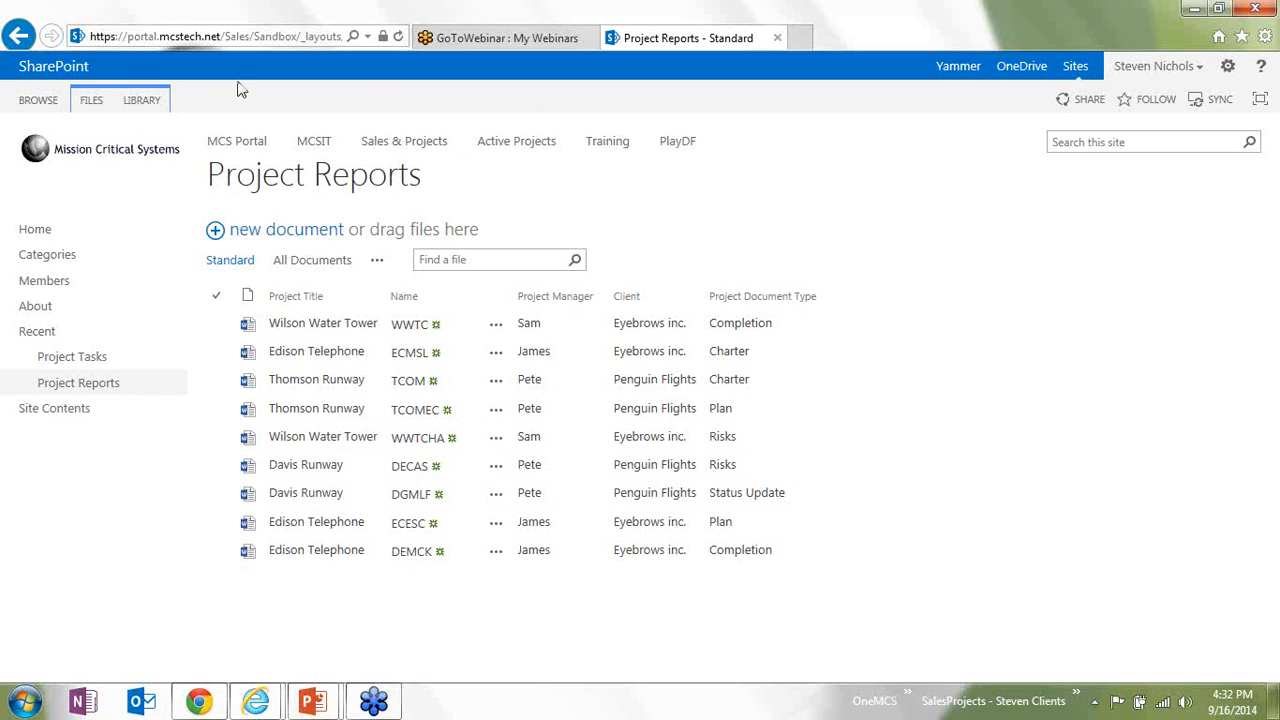
Step: Create a new file from the library's Document content type and switch to it in Word
{"action": "left_click", "coordinate": [91, 102]}
{"action": "left_click", "coordinate": [40, 172]}
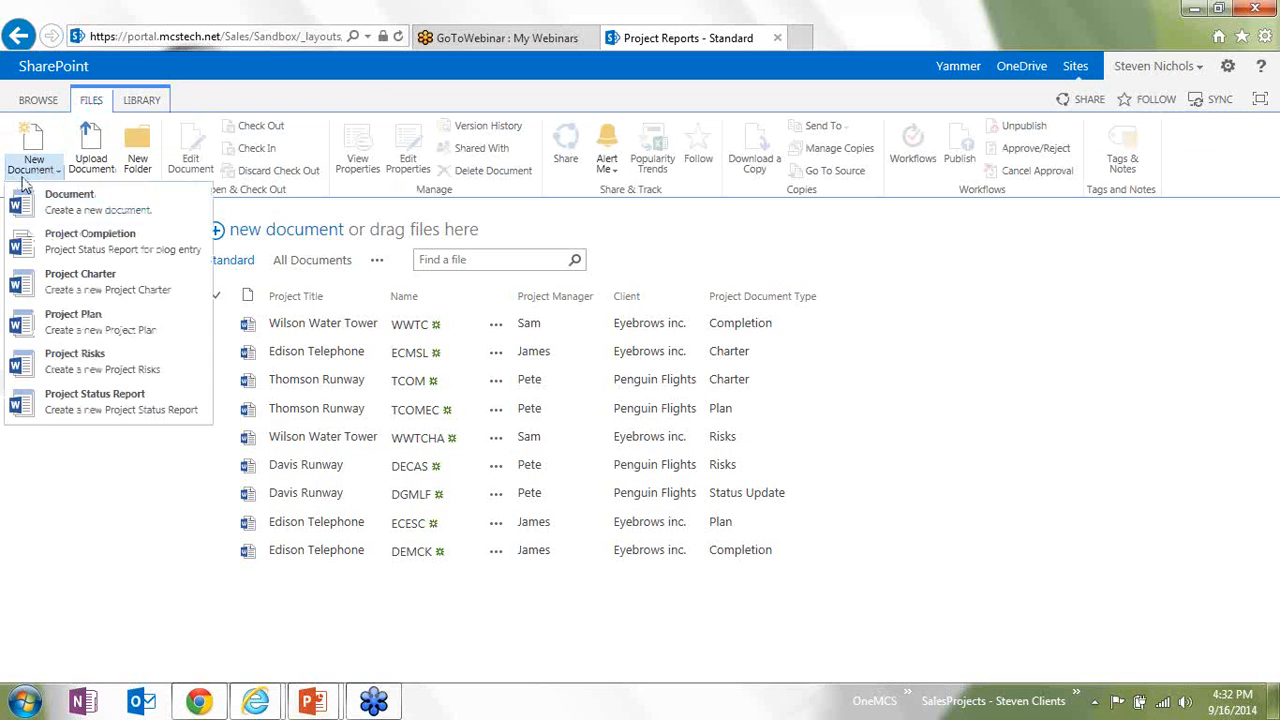
{"action": "left_click", "coordinate": [62, 210]}
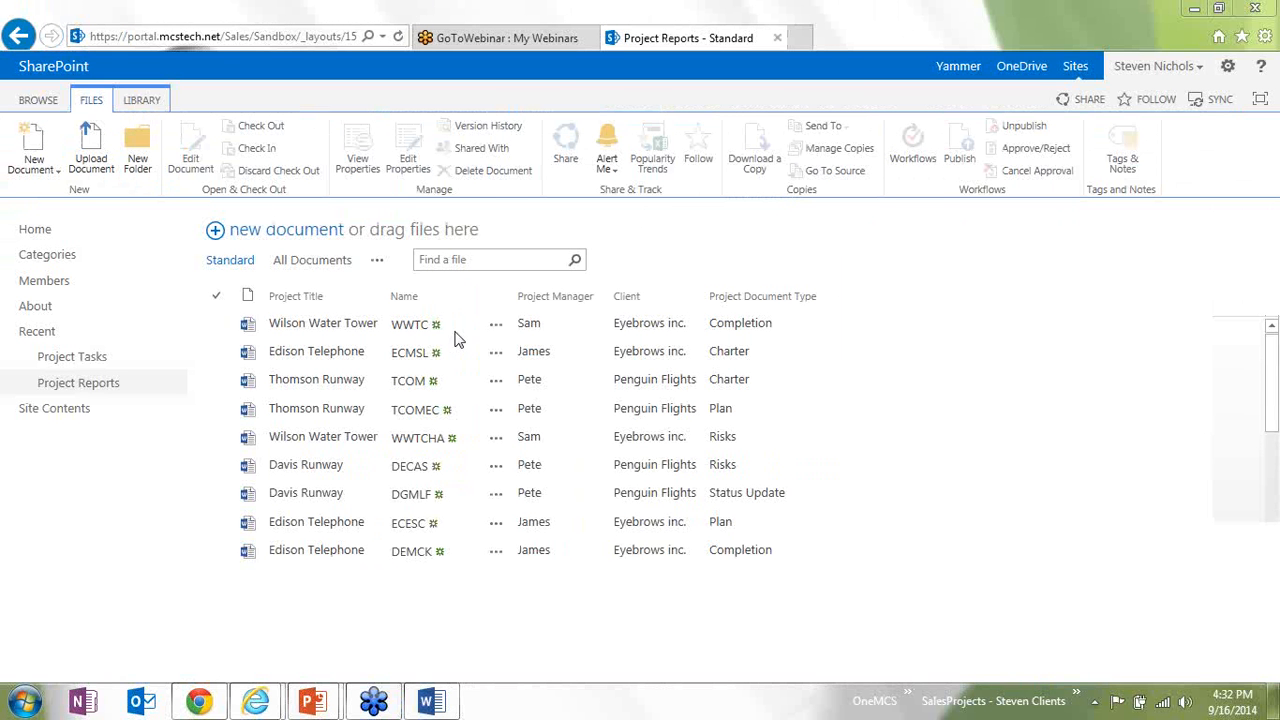
{"action": "left_click", "coordinate": [432, 701]}
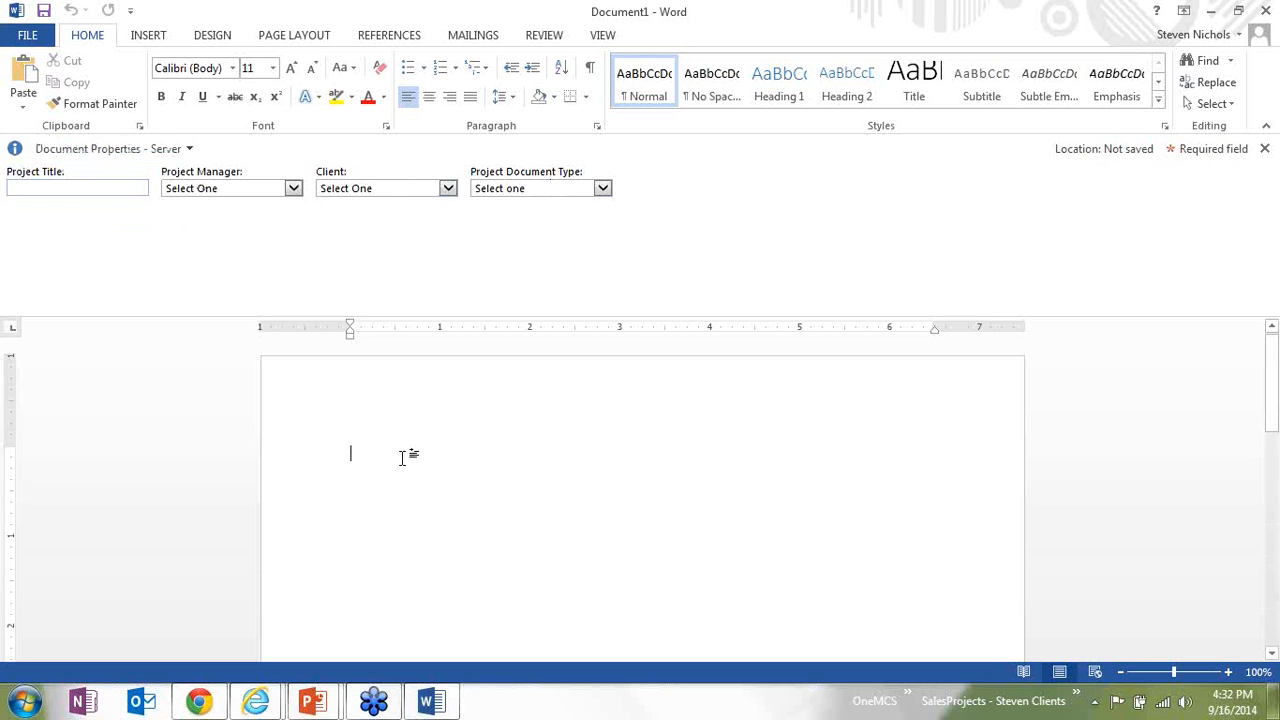
Step: Enter the labels "Project Manager:" and "Project Title:" on separate lines in the blank document
{"action": "type", "text": "Project"}
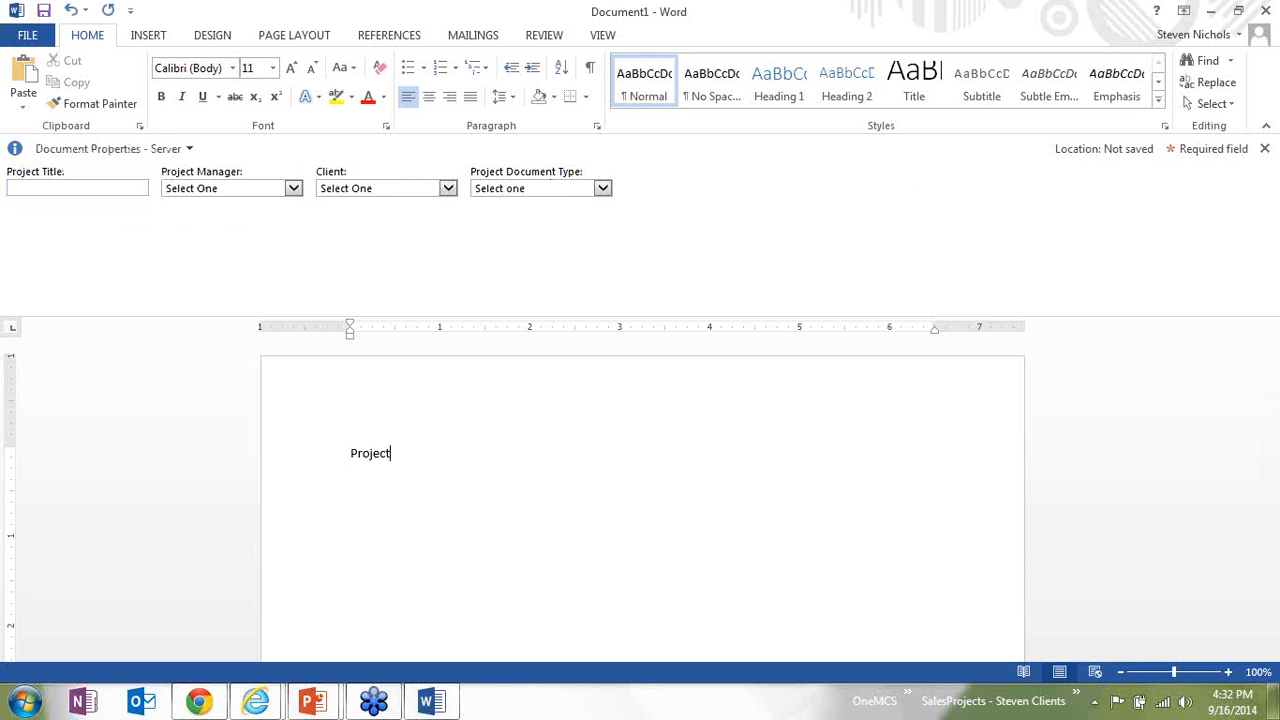
{"action": "type", "text": " Manager:"}
{"action": "key", "text": "Return"}
{"action": "type", "text": "Project Title:"}
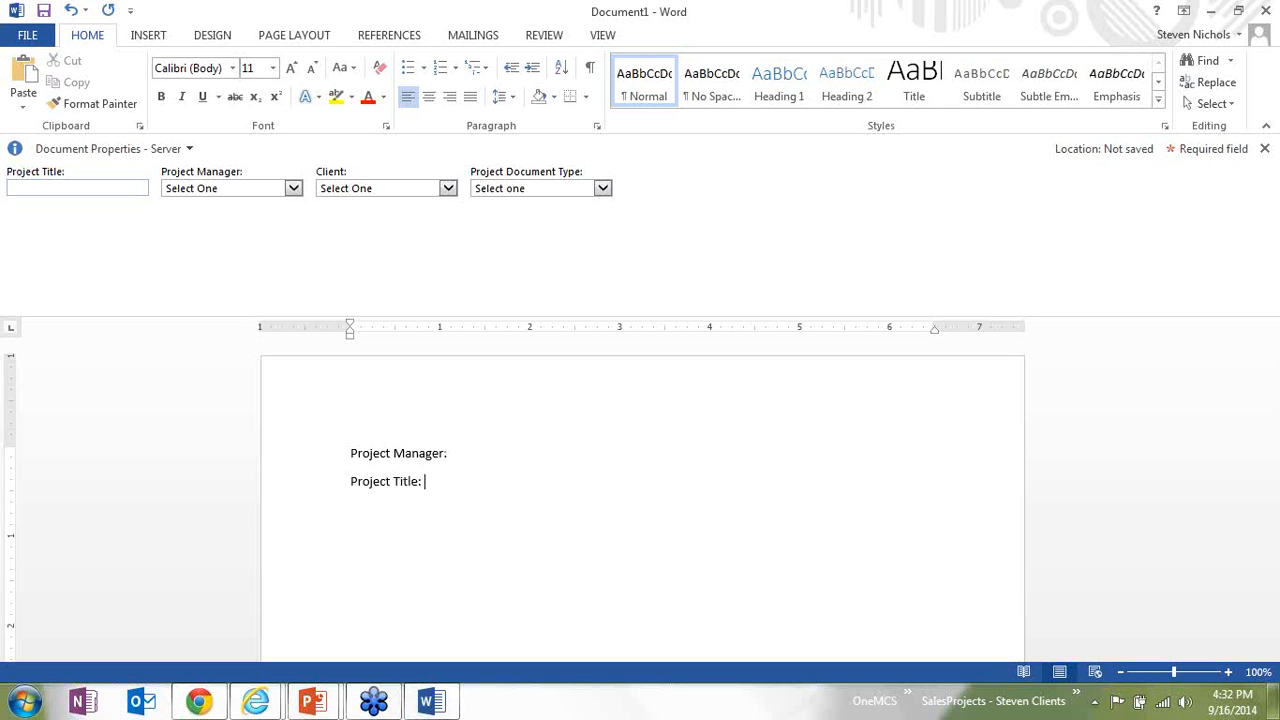
{"action": "key", "text": "Right"}
{"action": "key", "text": "Right"}
{"action": "key", "text": "Right"}
{"action": "key", "text": "BackSpace"}
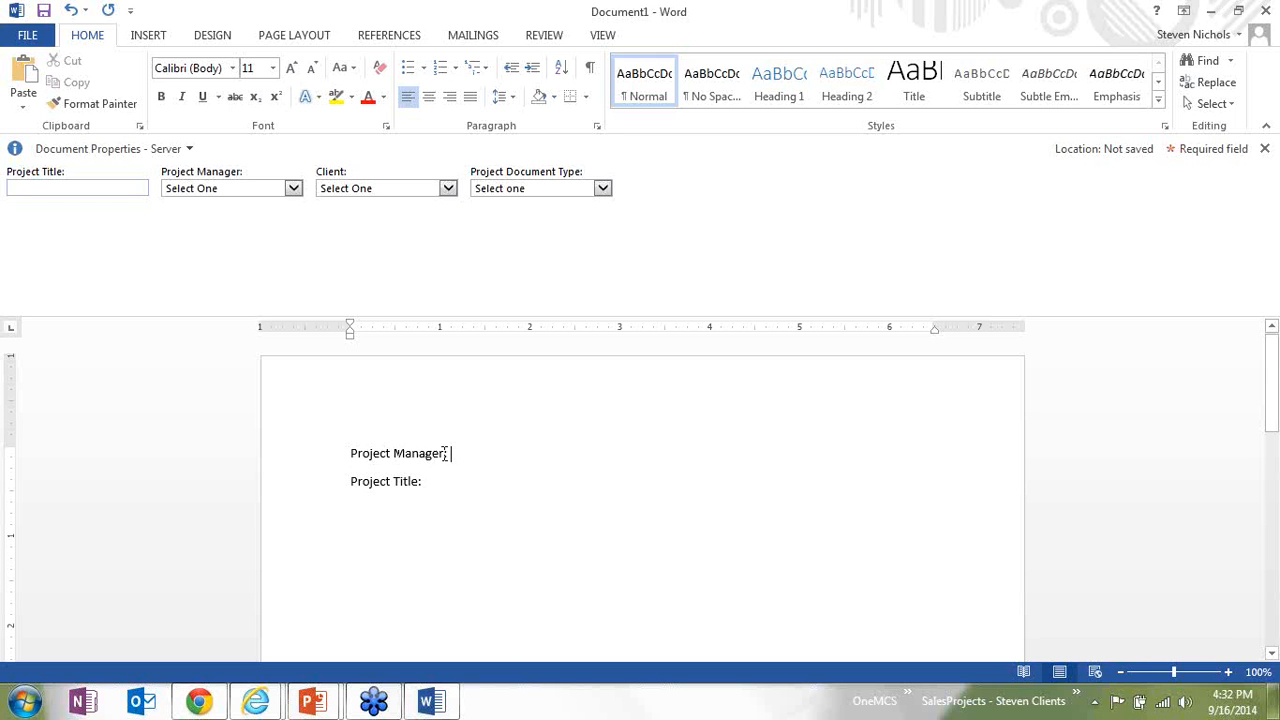
Step: Insert the Project Manager document property after the "Project Manager:" label
{"action": "left_click", "coordinate": [148, 35]}
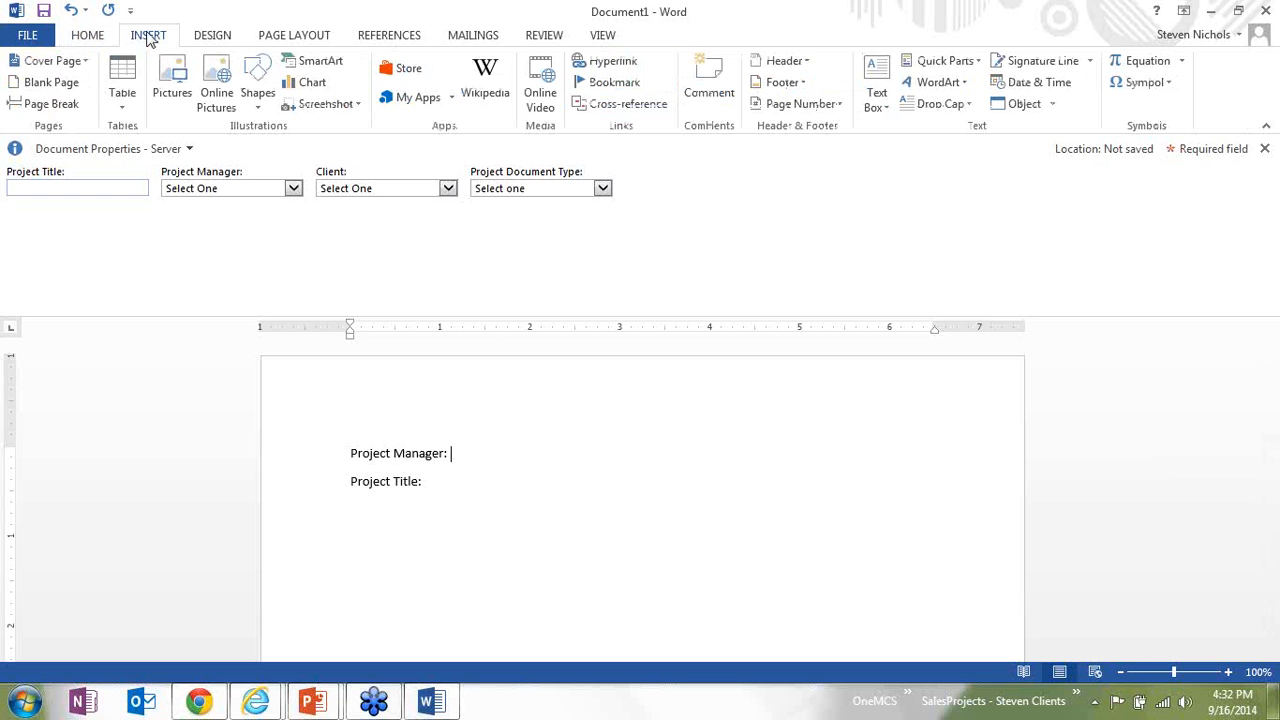
{"action": "left_click", "coordinate": [951, 66]}
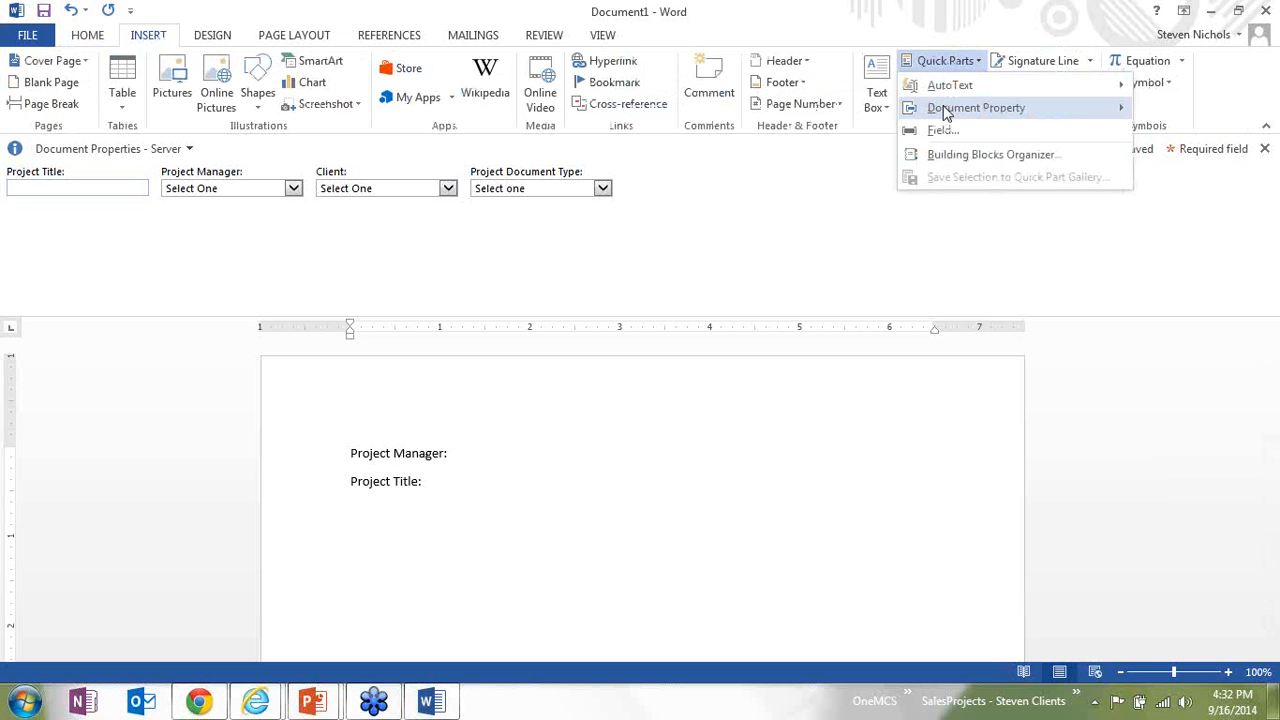
{"action": "mouse_move", "coordinate": [948, 108]}
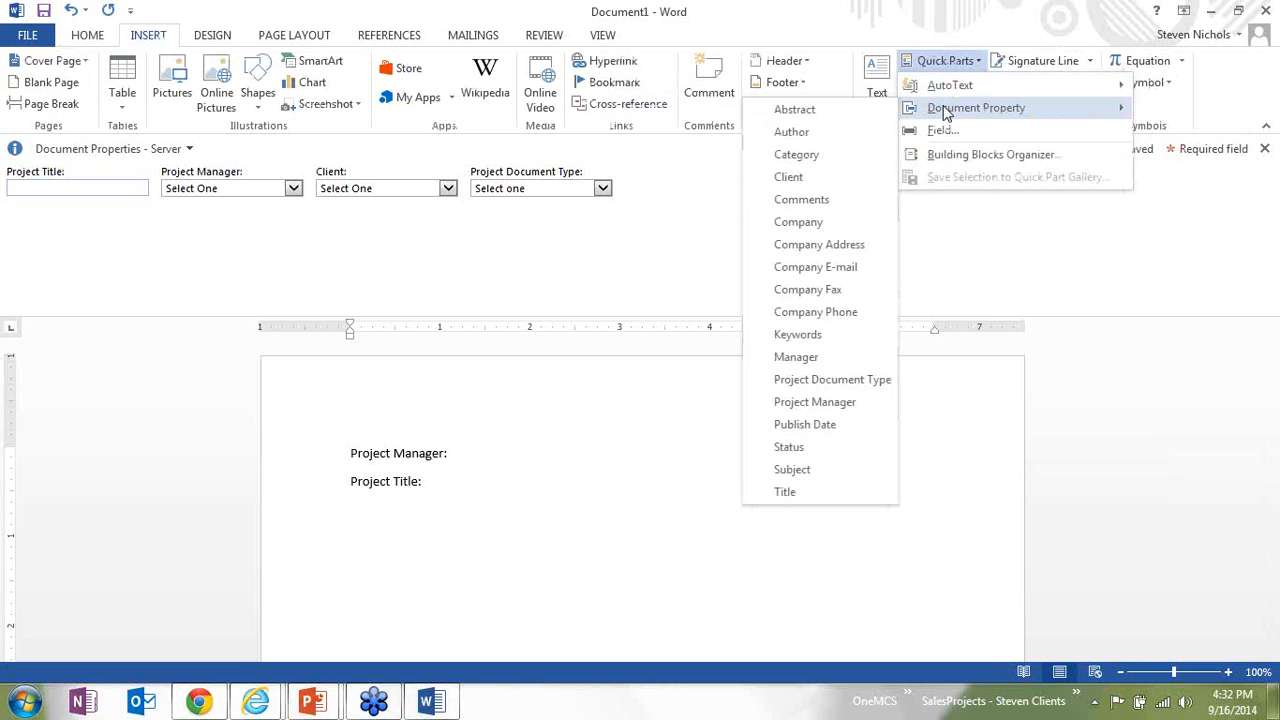
{"action": "left_click", "coordinate": [812, 402]}
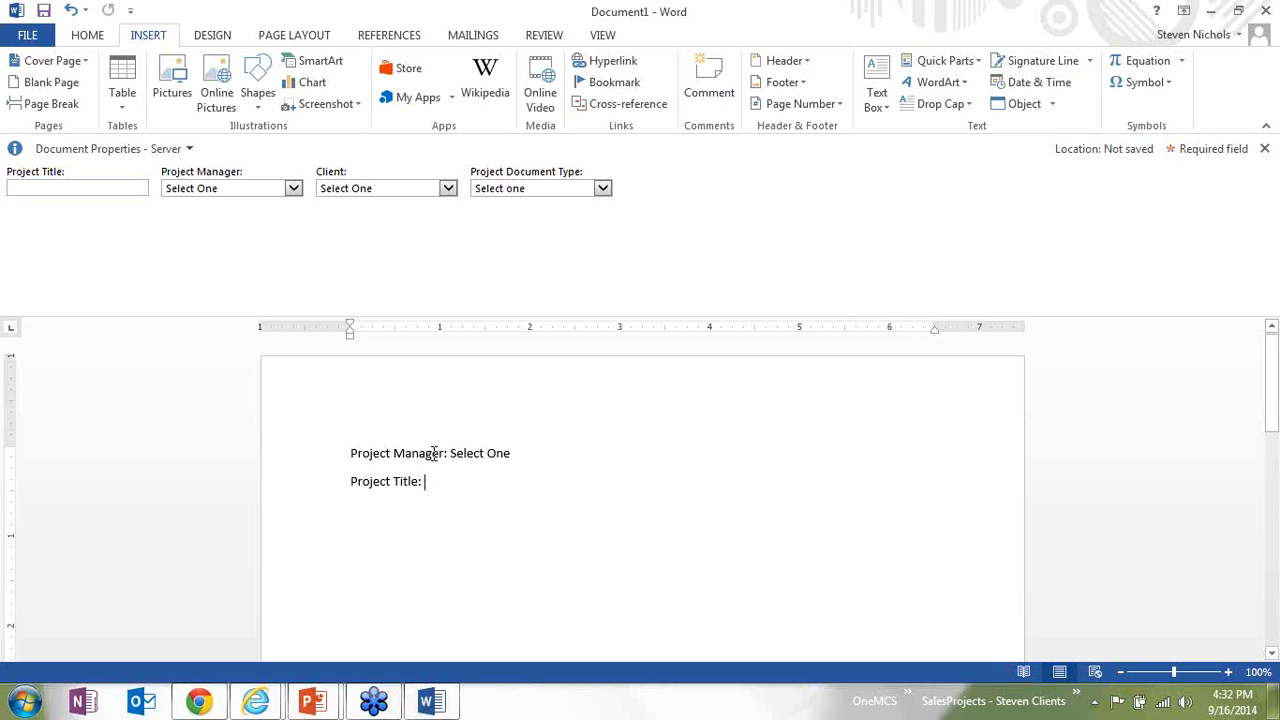
Step: Insert the Title document property after the "Project Title:" label
{"action": "left_click", "coordinate": [930, 62]}
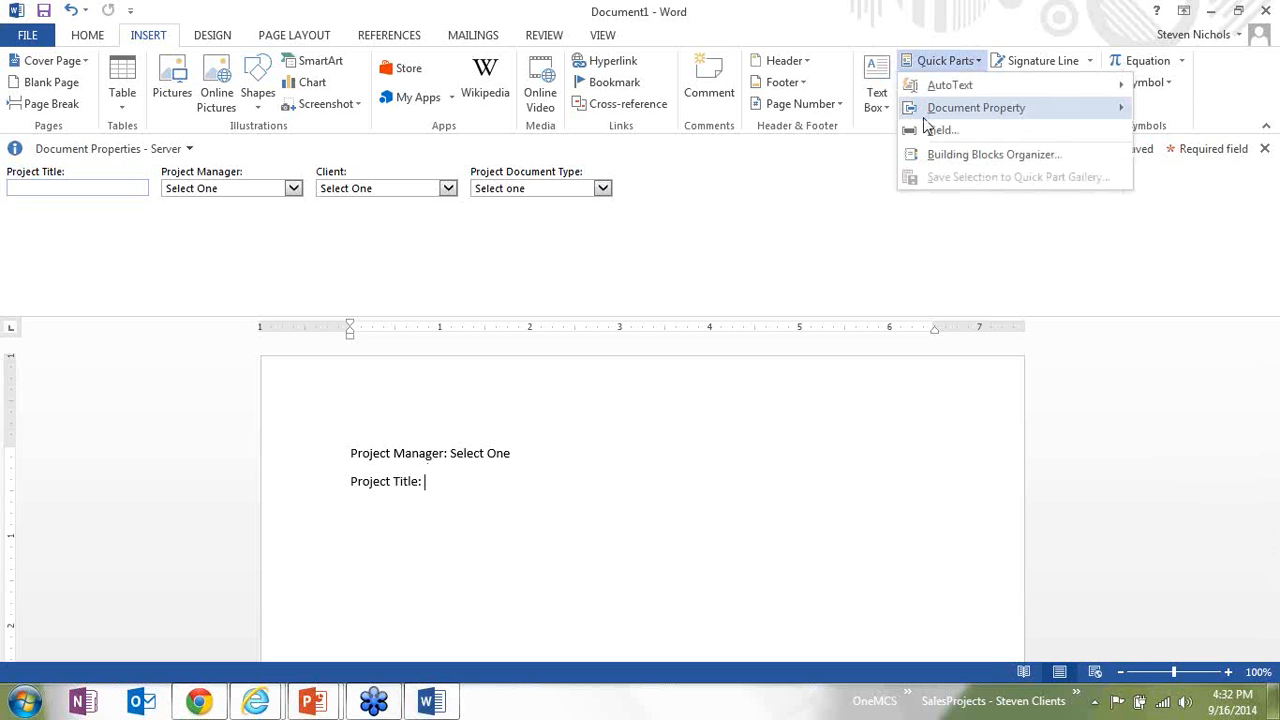
{"action": "mouse_move", "coordinate": [930, 112]}
{"action": "left_click", "coordinate": [790, 493]}
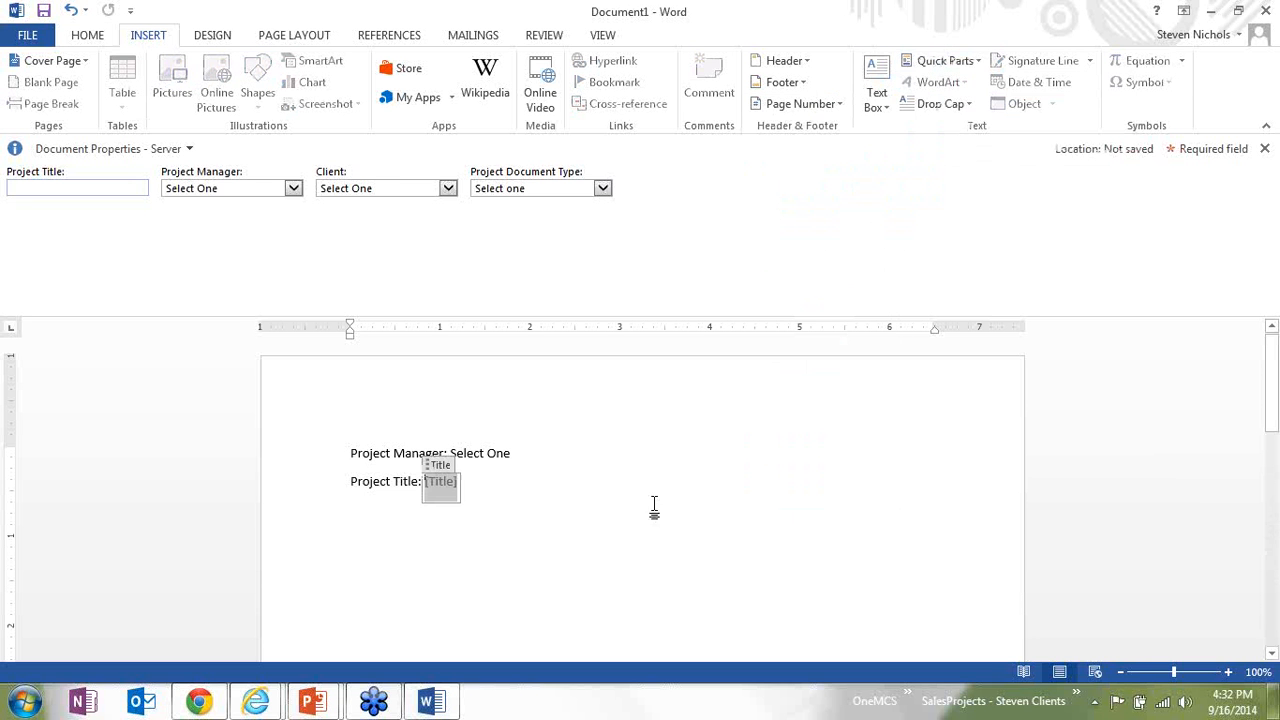
{"action": "left_click", "coordinate": [522, 510]}
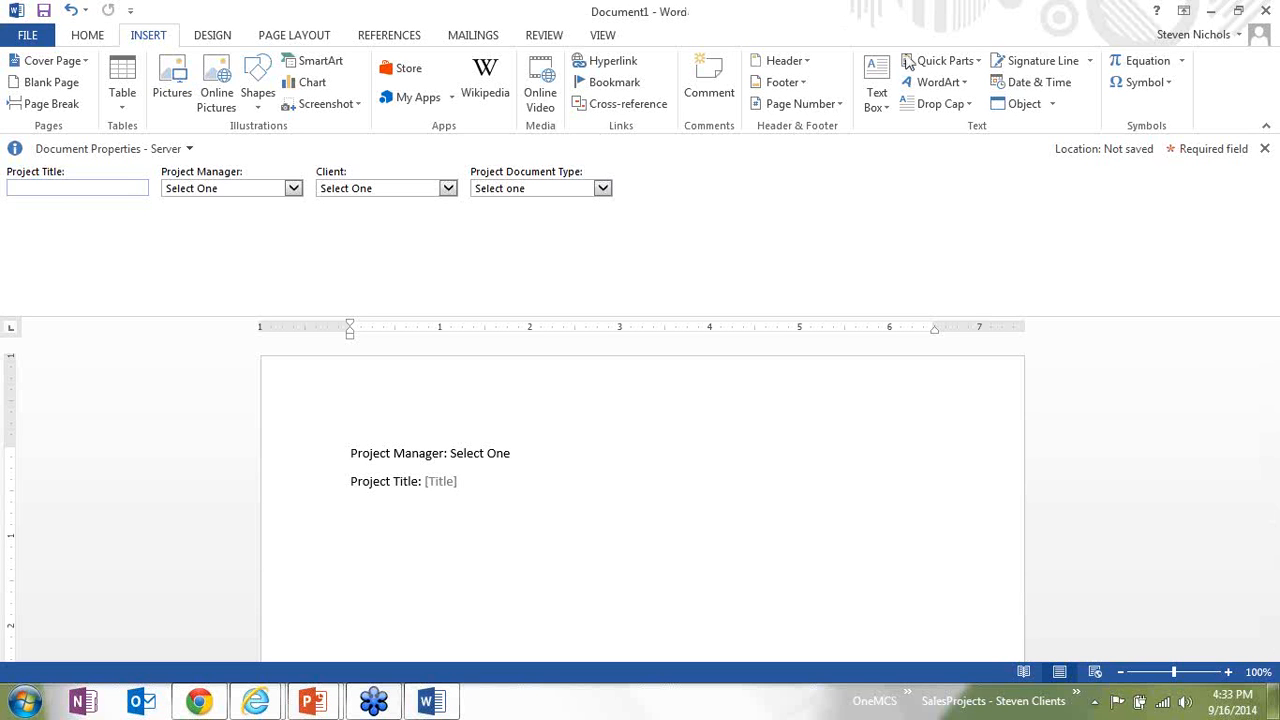
Step: Review the list of document properties that can be inserted into the document
{"action": "left_click", "coordinate": [943, 60]}
{"action": "mouse_move", "coordinate": [942, 113]}
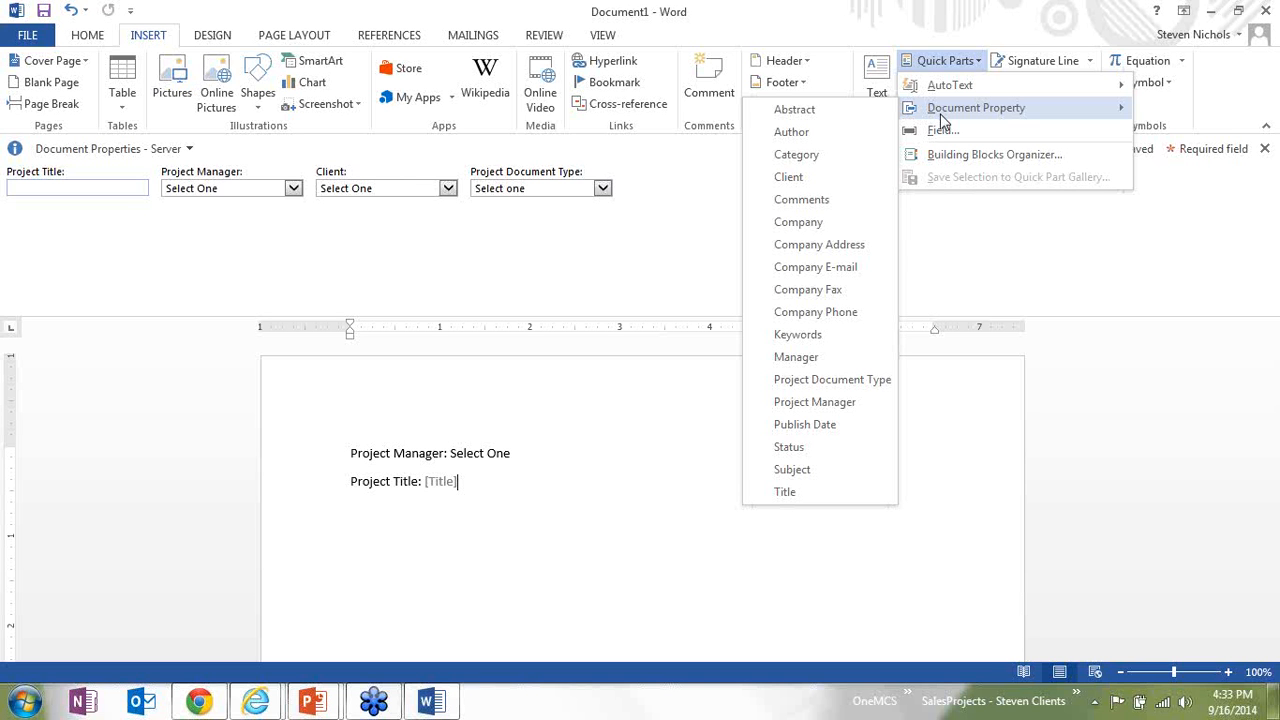
{"action": "left_click", "coordinate": [656, 490]}
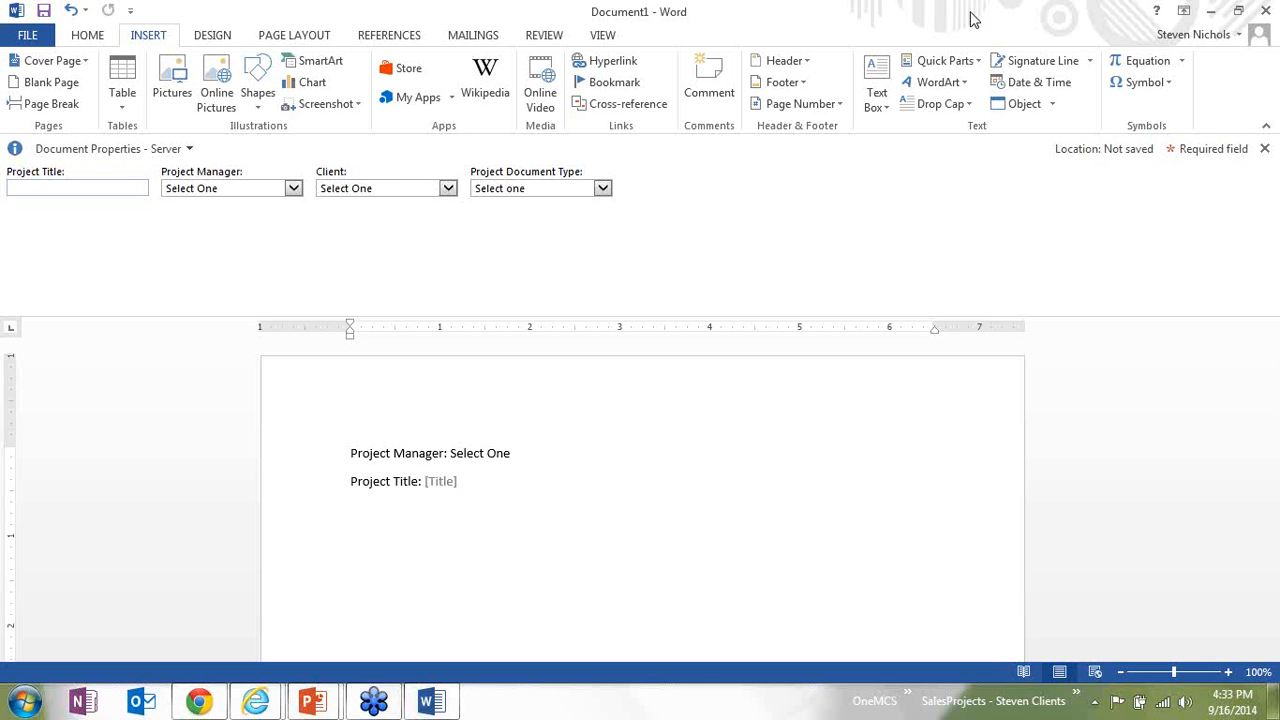
Step: Close the Word document without saving and review the document types the Project Reports library offers for new files
{"action": "left_click", "coordinate": [1266, 10]}
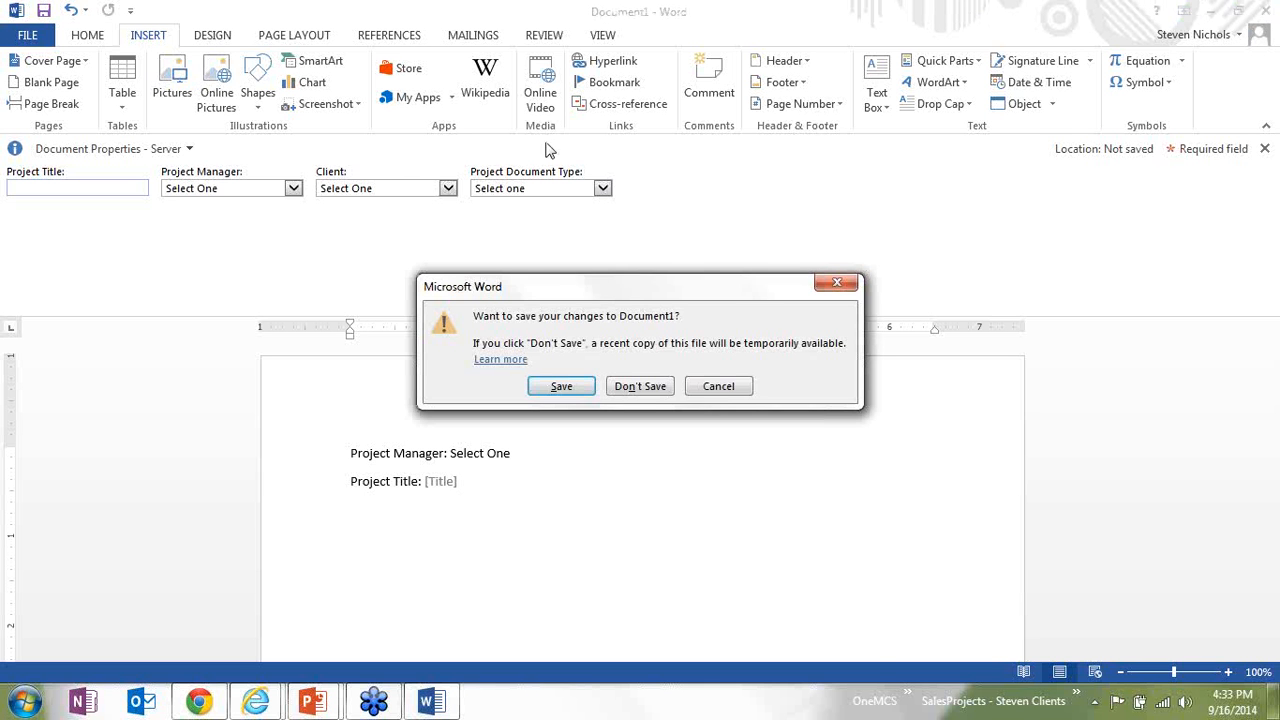
{"action": "left_click", "coordinate": [638, 388]}
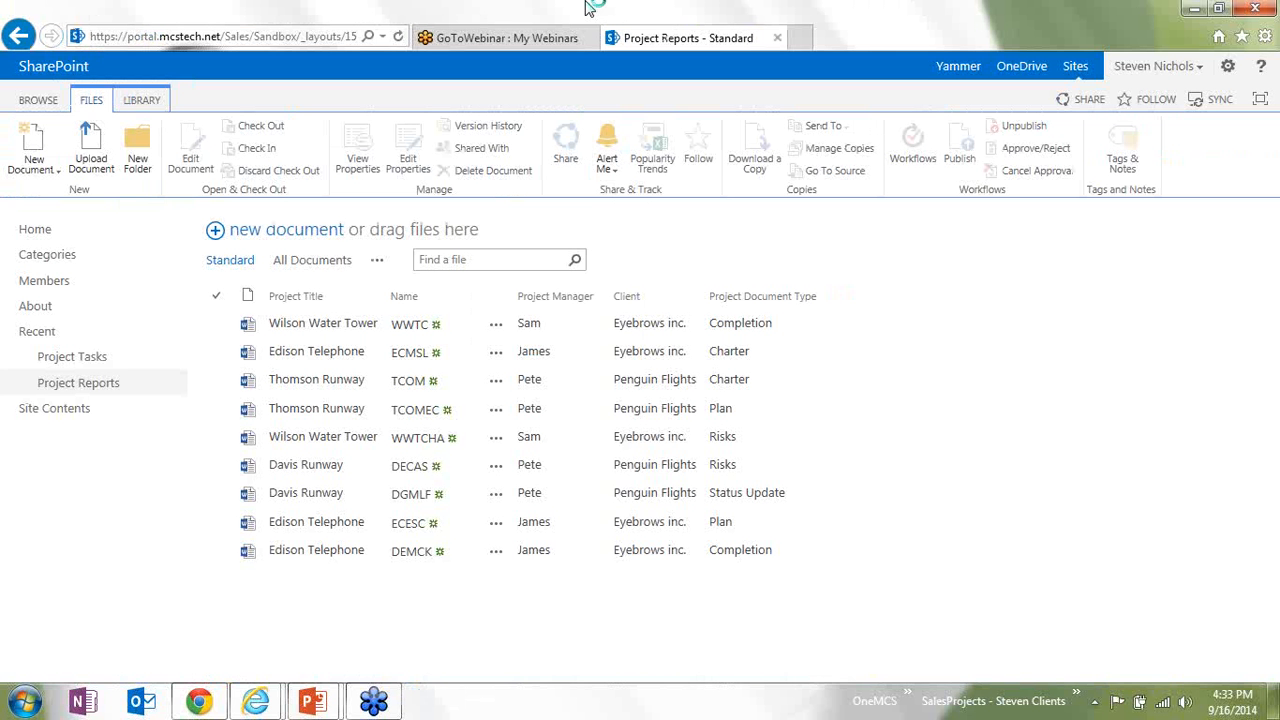
{"action": "left_click", "coordinate": [33, 165]}
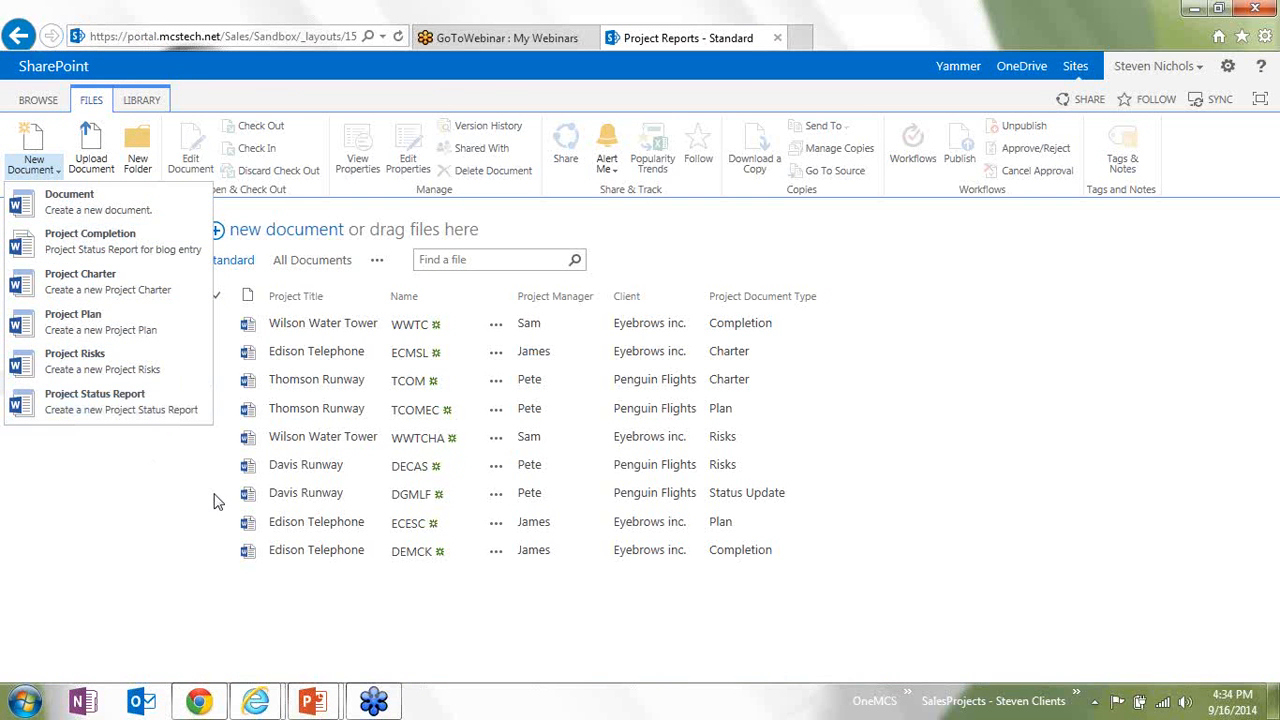
{"action": "left_click", "coordinate": [968, 458]}
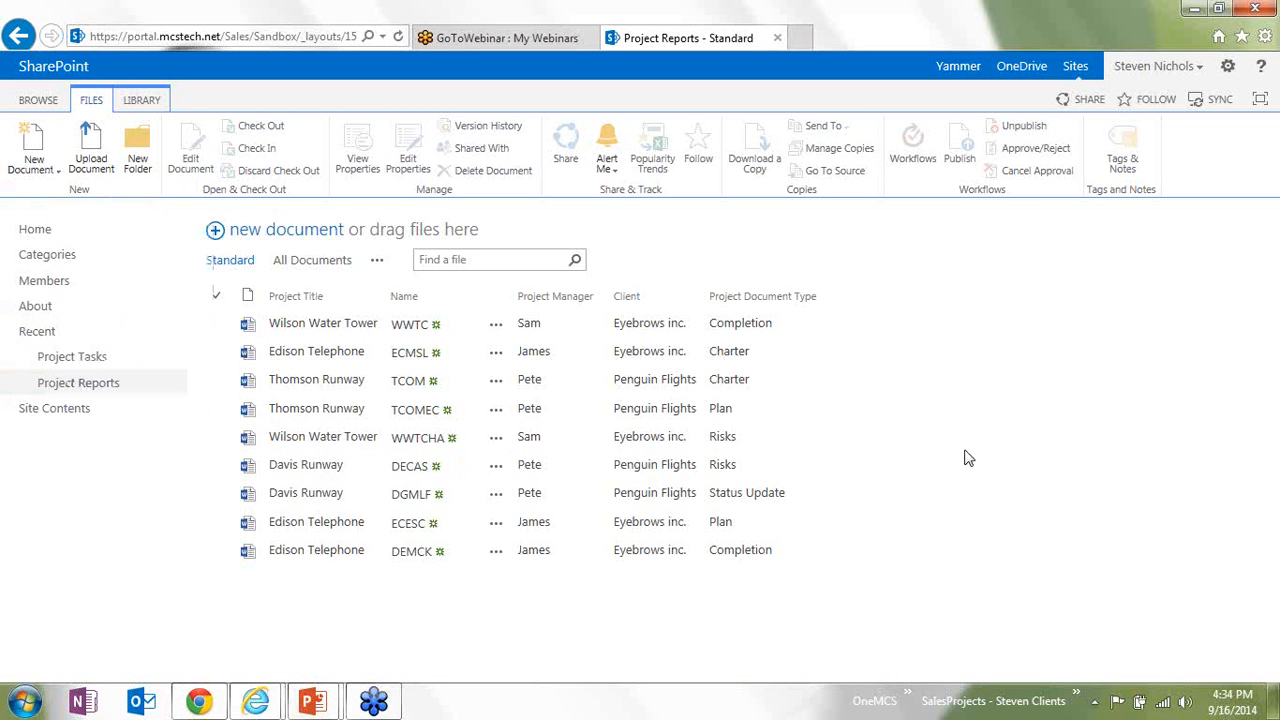